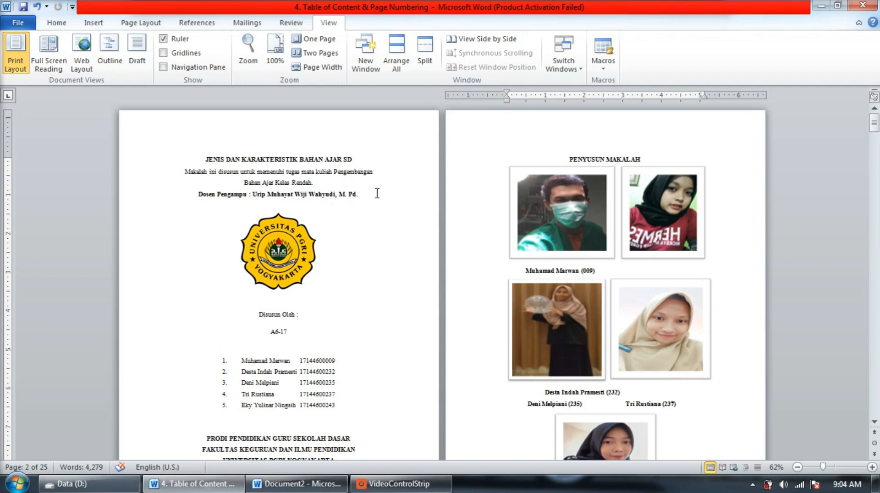
# Step: Look through the sample paper's cover, author page, preface and table of contents up to the start of BAB I
pyautogui.scroll(-1, 366, 220)
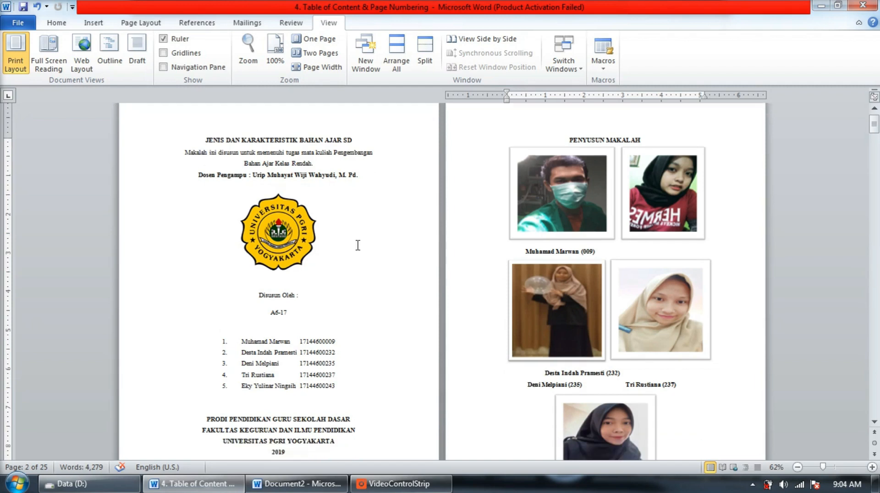
pyautogui.scroll(1, 358, 246)
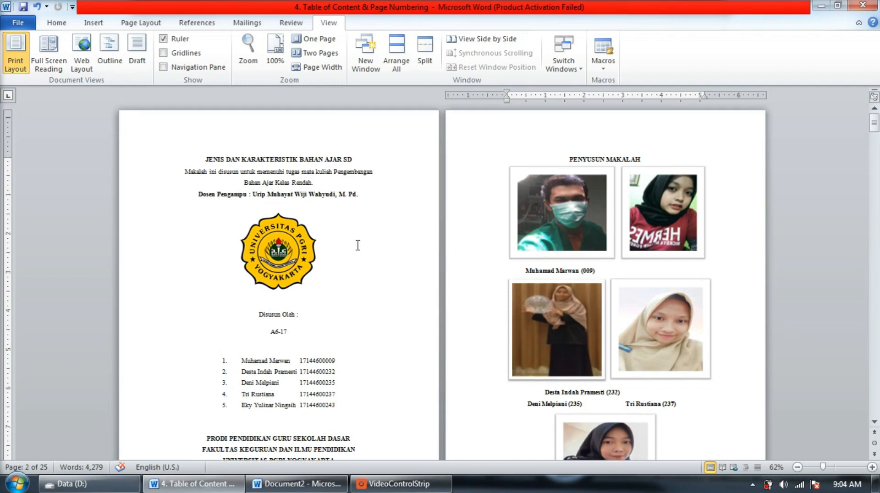
pyautogui.scroll(-10, 358, 245)
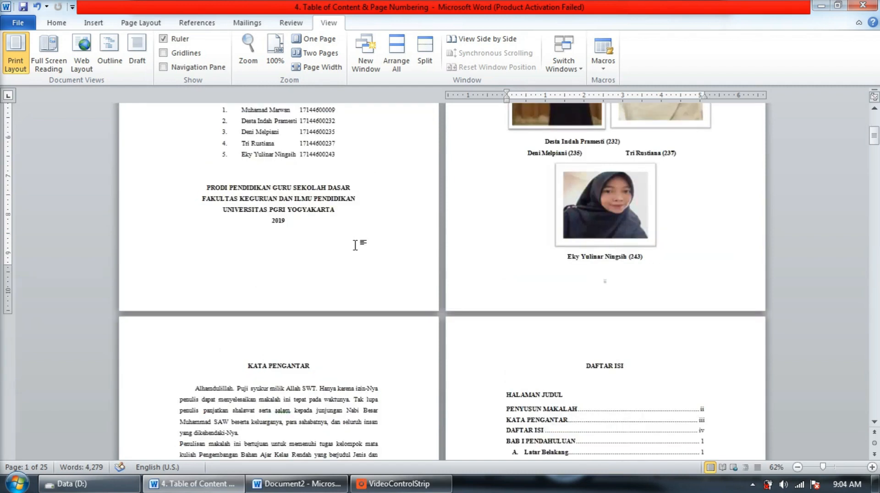
pyautogui.scroll(-4, 356, 245)
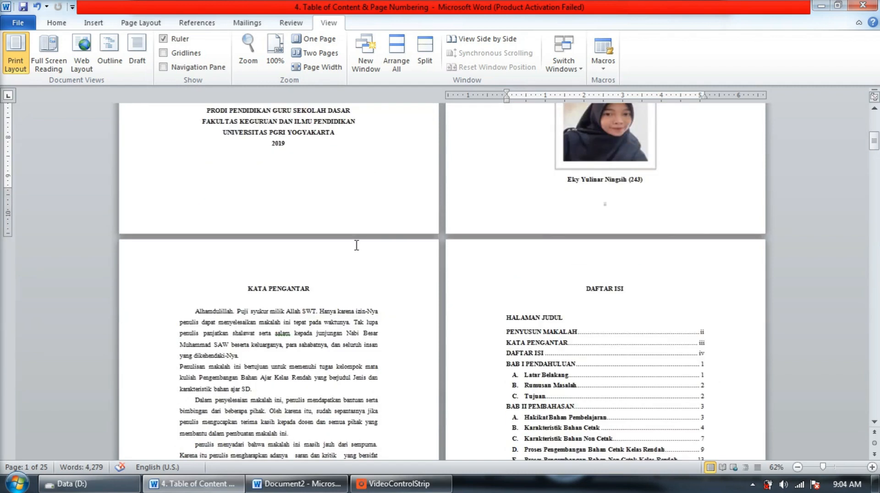
pyautogui.scroll(-10, 356, 245)
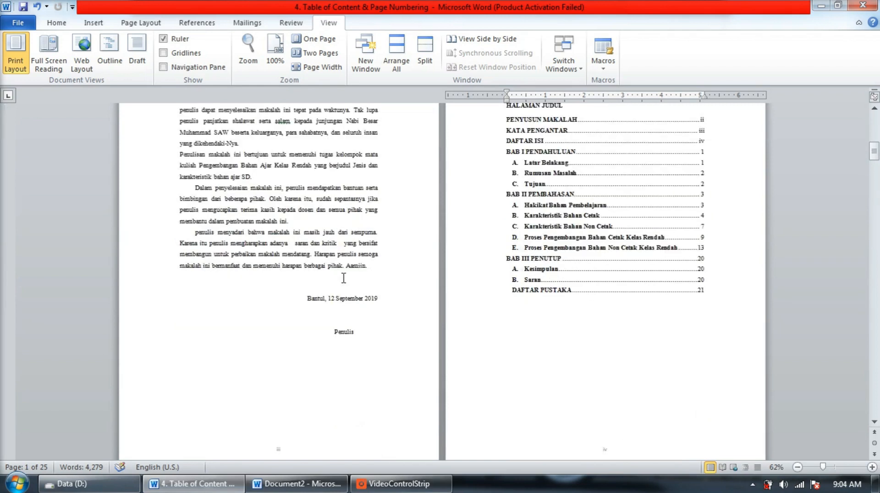
pyautogui.scroll(10, 343, 278)
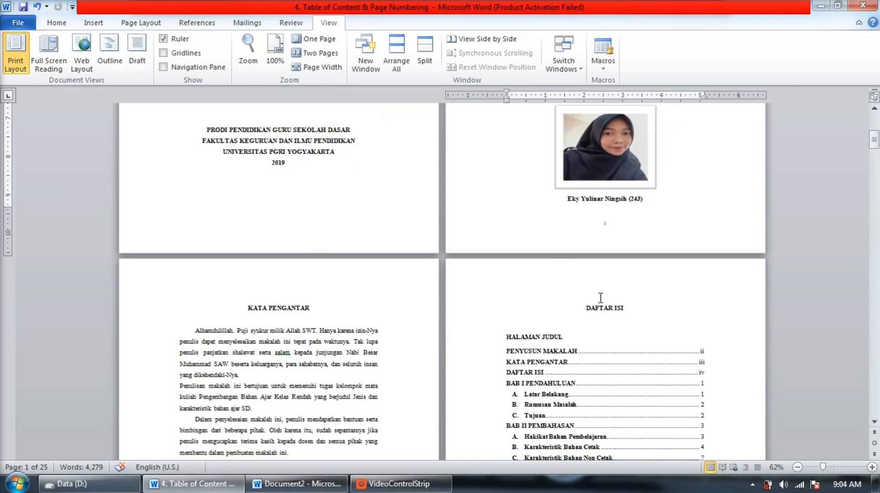
pyautogui.scroll(-4, 601, 298)
pyautogui.click(560, 272)
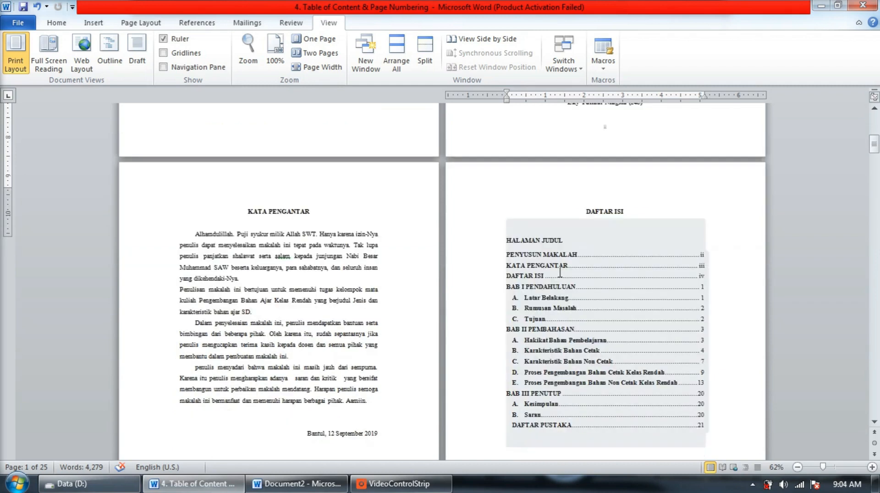
pyautogui.scroll(-3, 696, 182)
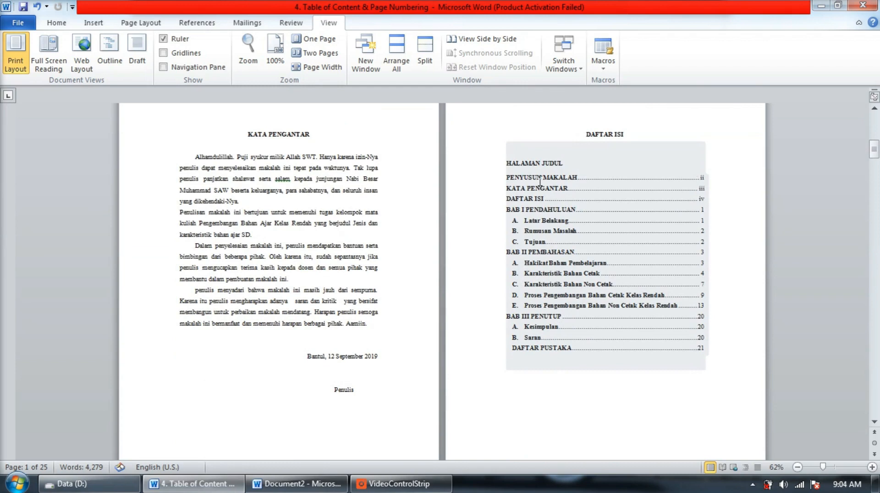
pyautogui.scroll(-3, 600, 275)
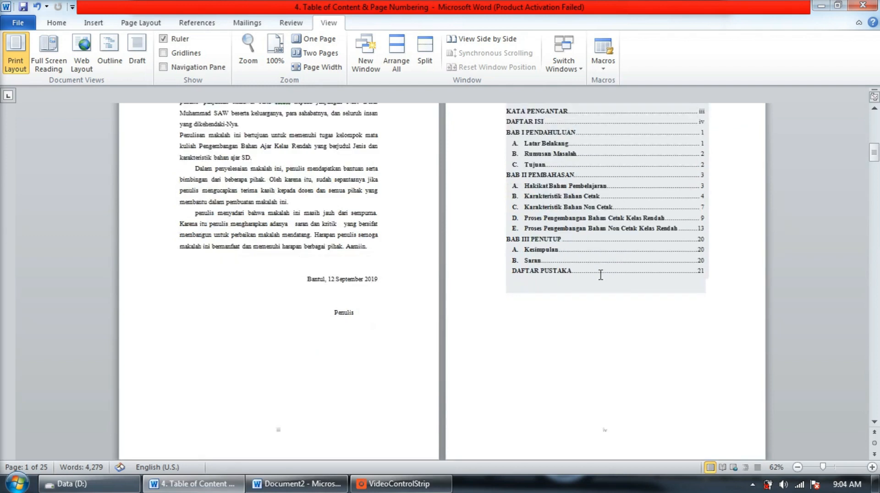
pyautogui.scroll(-5, 601, 275)
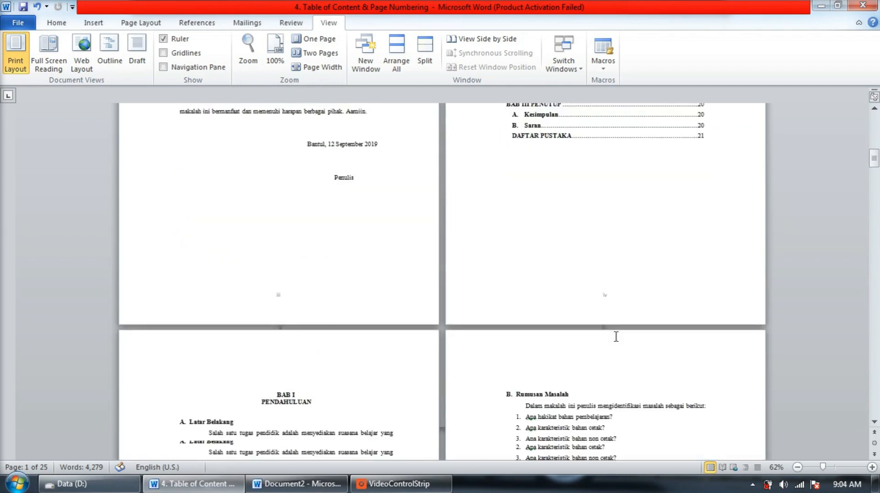
pyautogui.scroll(-2, 728, 336)
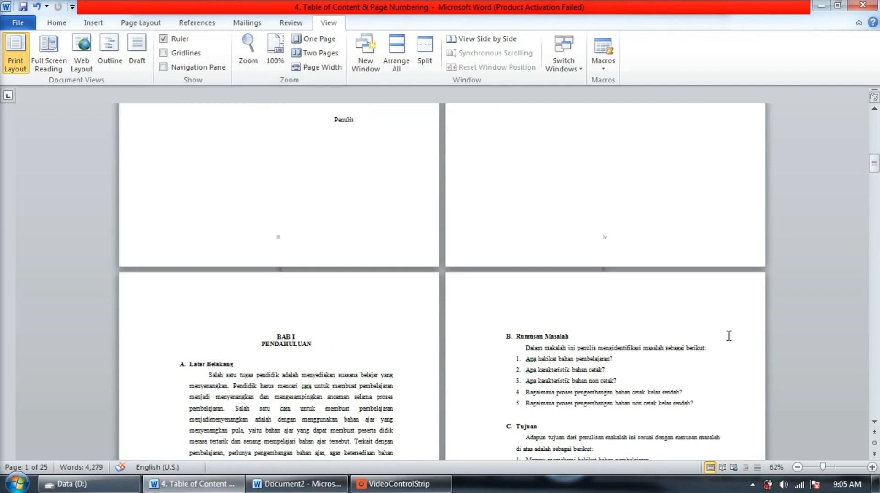
# Step: Examine the footer page numbers where the front matter ends and chapter BAB I begins in the sample paper
pyautogui.scroll(5, 570, 325)
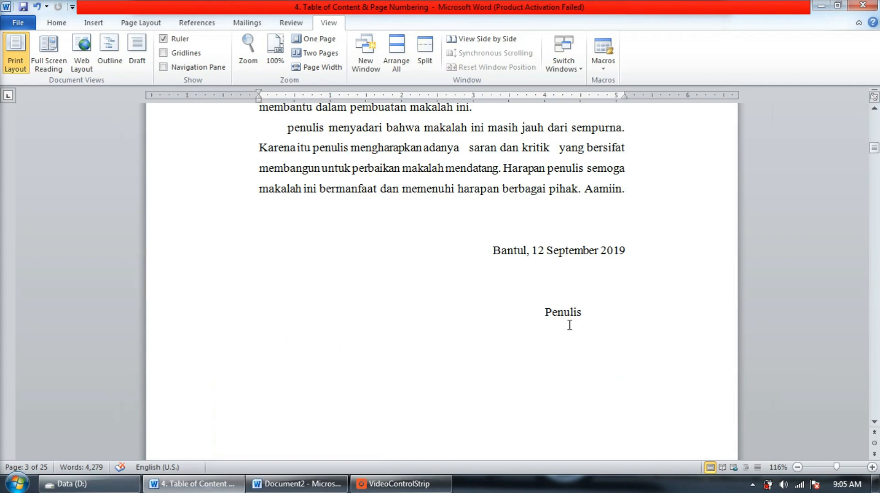
pyautogui.scroll(-5, 570, 325)
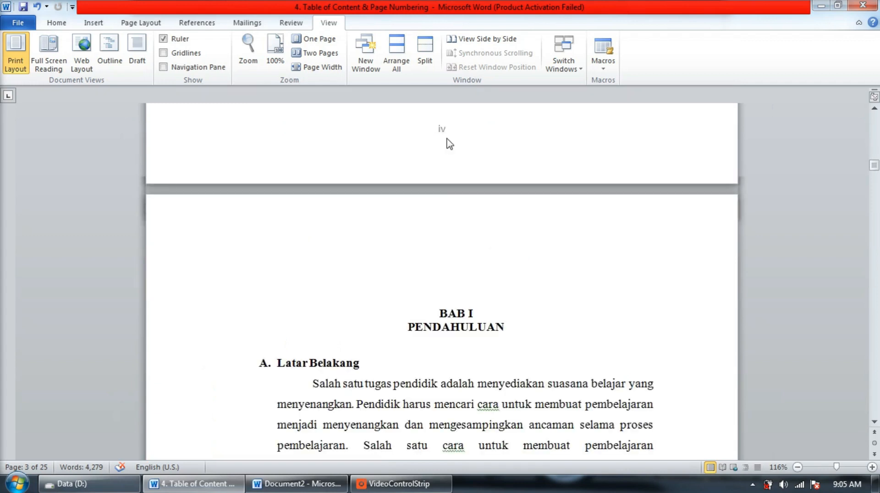
pyautogui.scroll(-10, 518, 322)
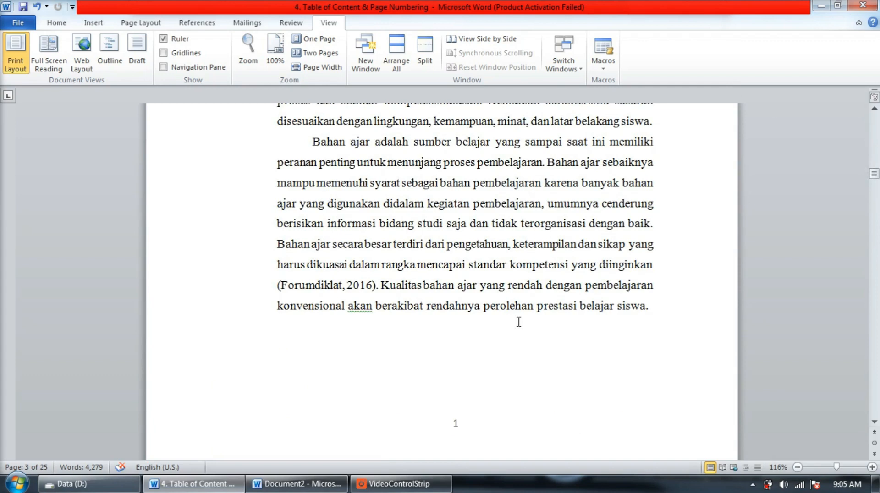
pyautogui.scroll(-3, 519, 322)
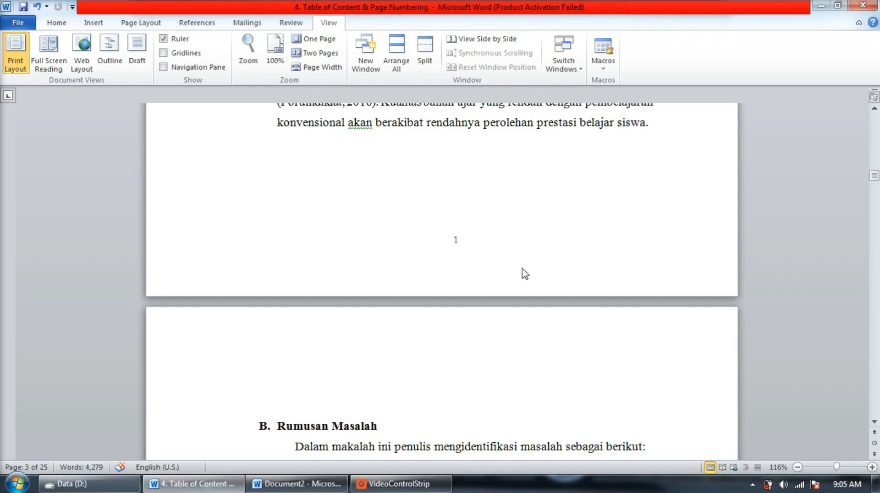
pyautogui.scroll(15, 525, 273)
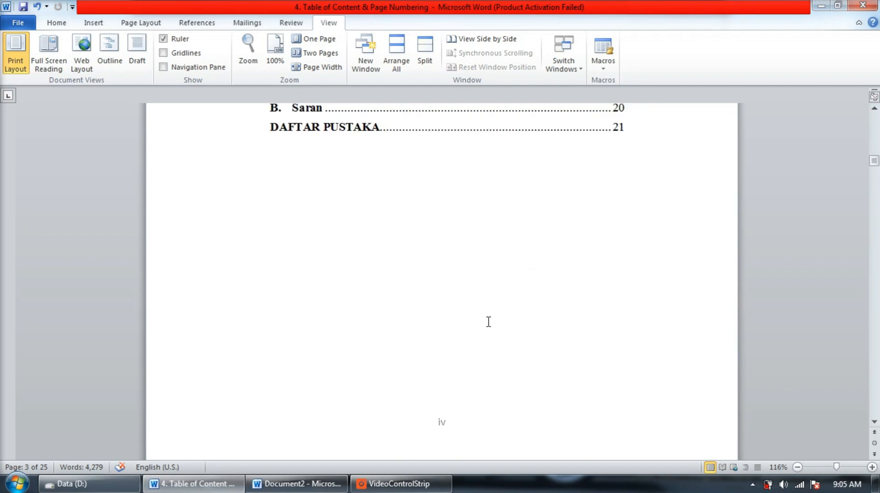
pyautogui.scroll(-8, 489, 322)
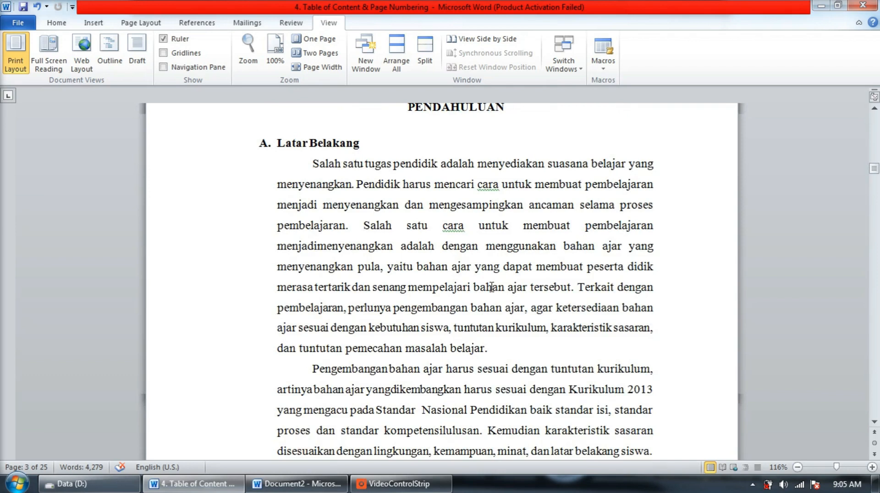
pyautogui.scroll(-3, 444, 243)
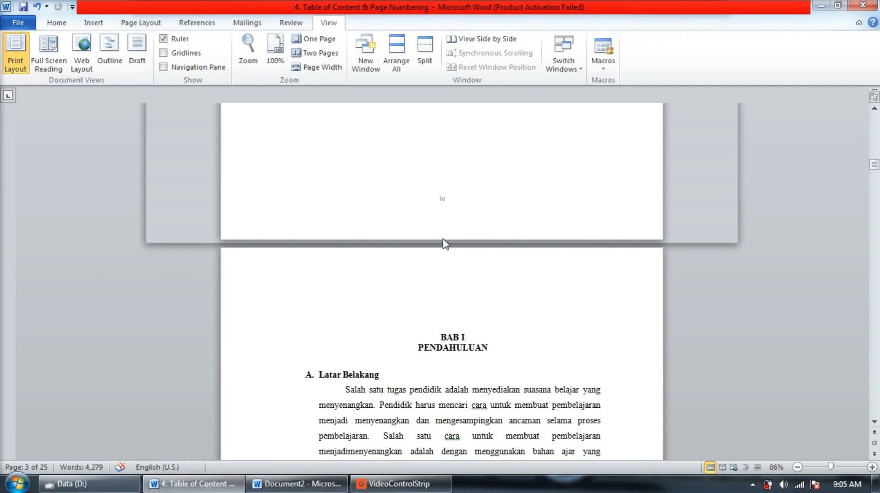
pyautogui.scroll(-10, 443, 243)
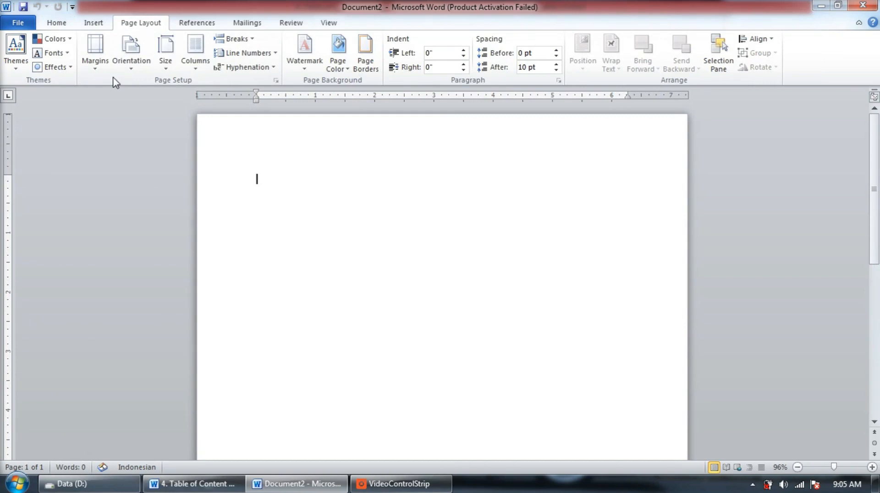
# Step: Set custom page margins for the blank document, entering 3 as a margin value
pyautogui.click(95, 51)
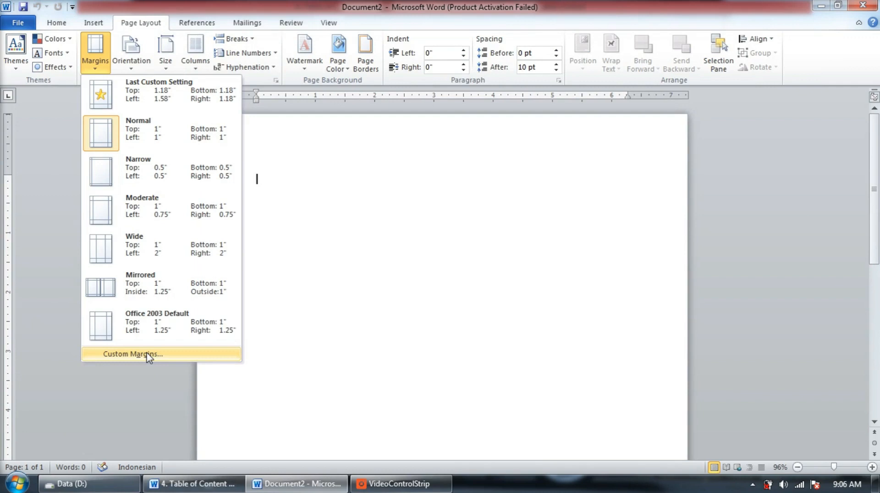
pyautogui.click(138, 354)
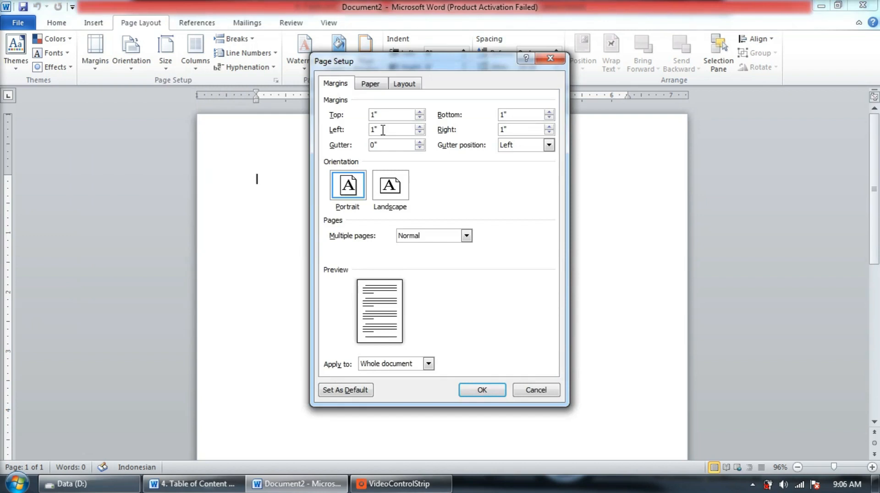
pyautogui.write('3')
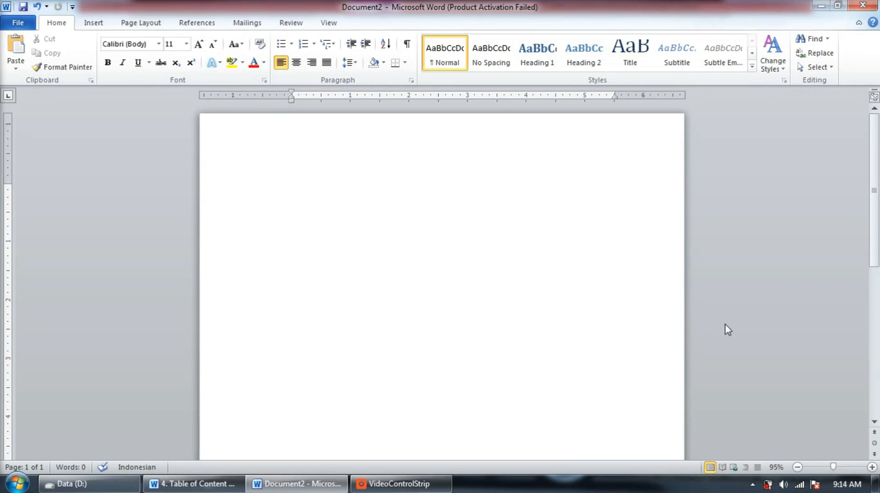
# Step: Insert the built-in Conservative cover page into the blank document
pyautogui.scroll(-1, 591, 330)
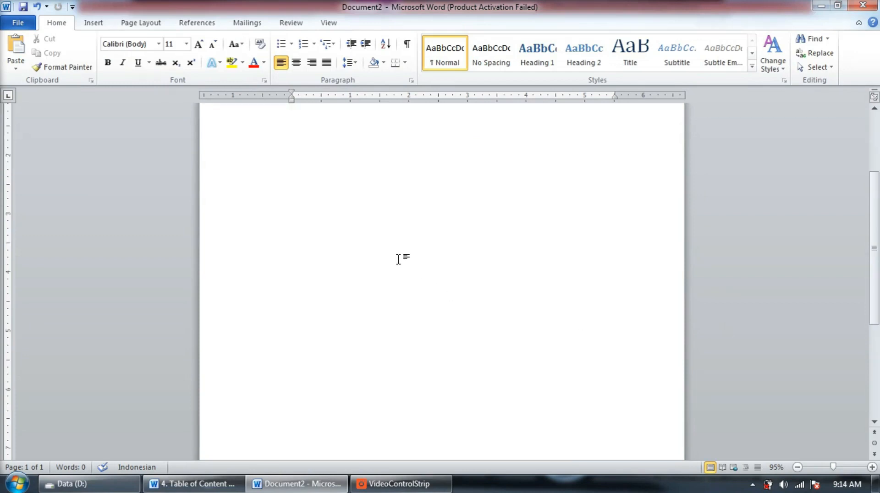
pyautogui.scroll(-7, 399, 260)
pyautogui.scroll(5, 396, 257)
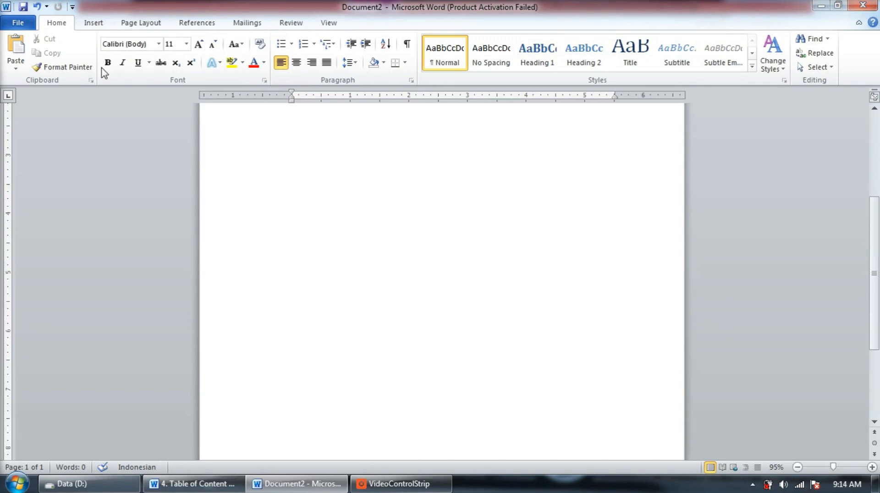
pyautogui.click(89, 24)
pyautogui.click(21, 68)
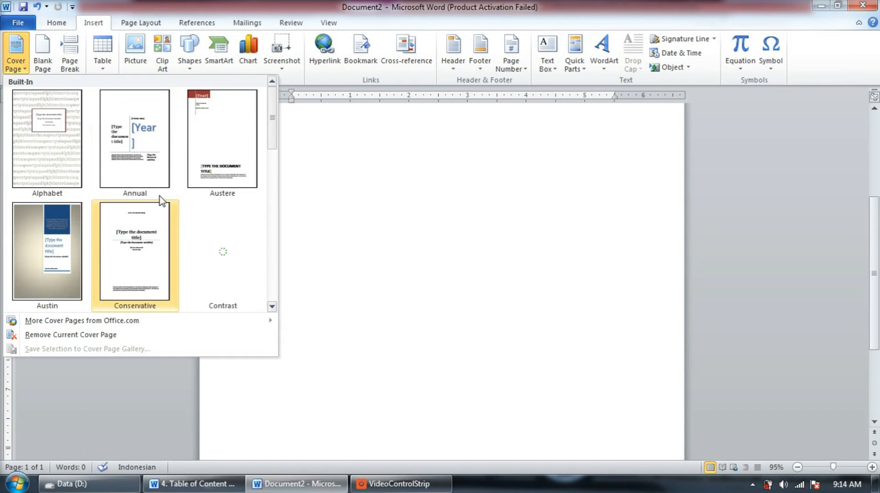
pyautogui.click(162, 202)
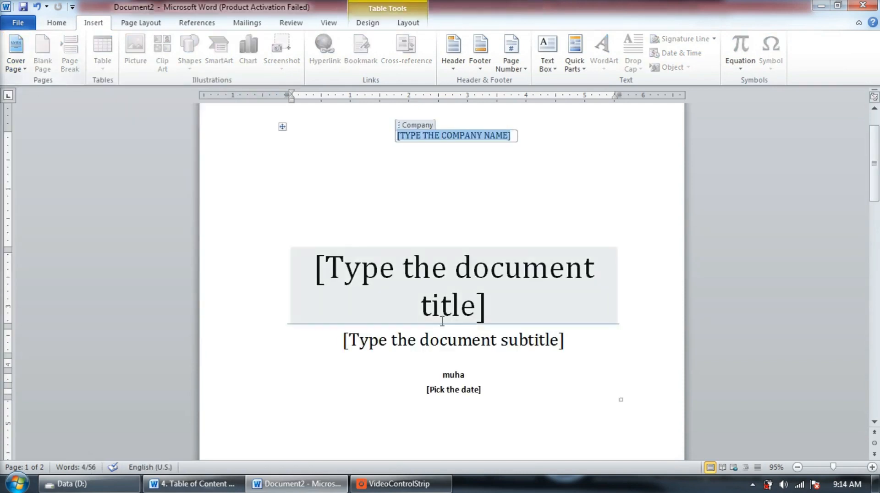
# Step: Delete the abstract placeholder block from the lower part of the cover page
pyautogui.scroll(-10, 528, 377)
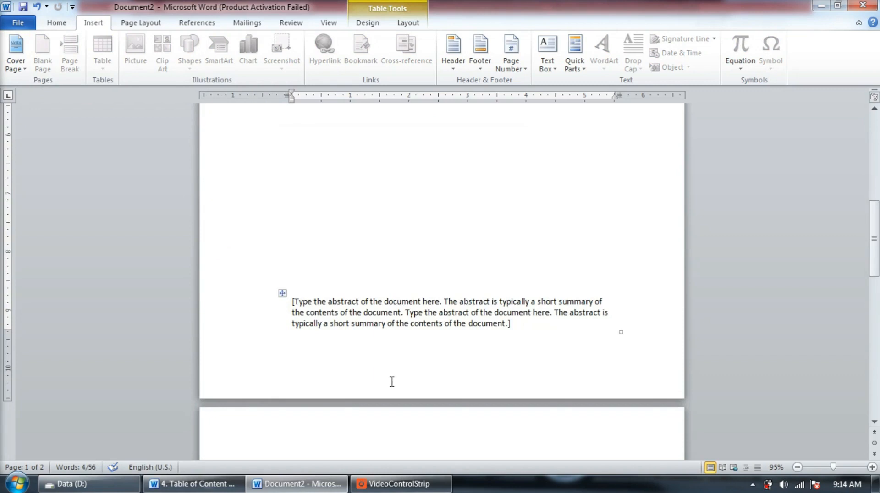
pyautogui.click(283, 294)
pyautogui.press('BackSpace')
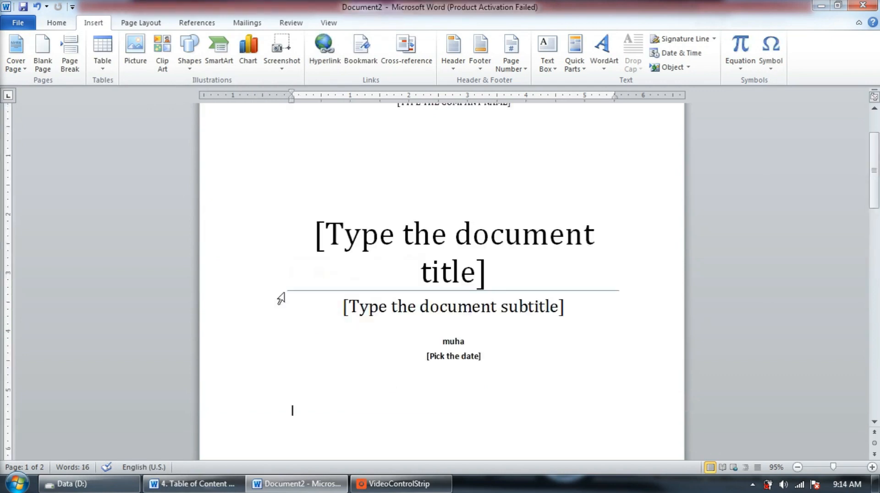
# Step: Insert page numbers at the bottom of the page using the Plain Number 2 style
pyautogui.scroll(-10, 283, 296)
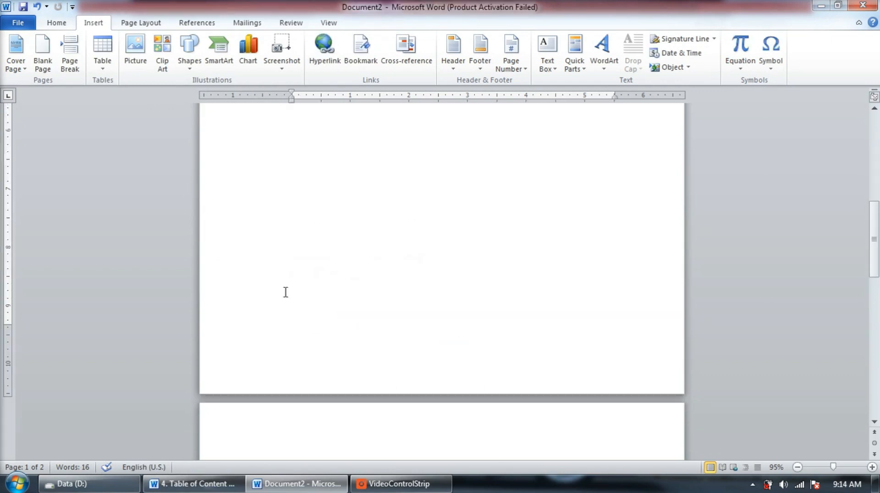
pyautogui.scroll(3, 285, 292)
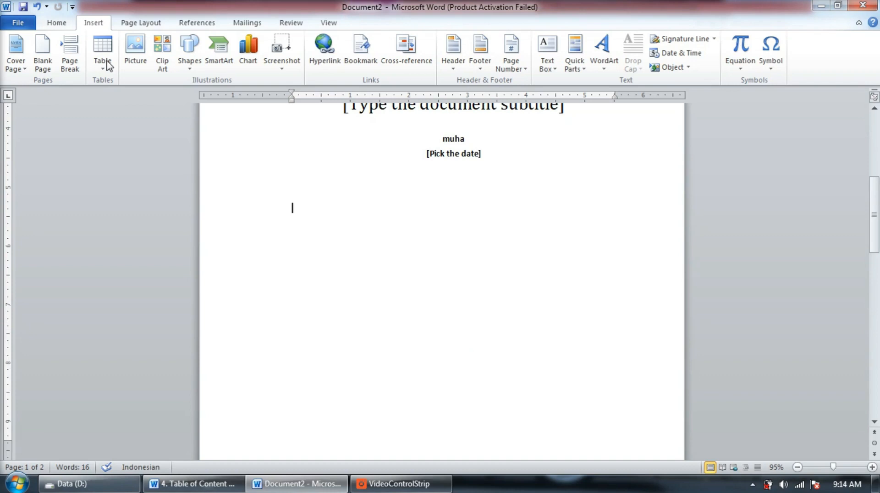
pyautogui.click(510, 57)
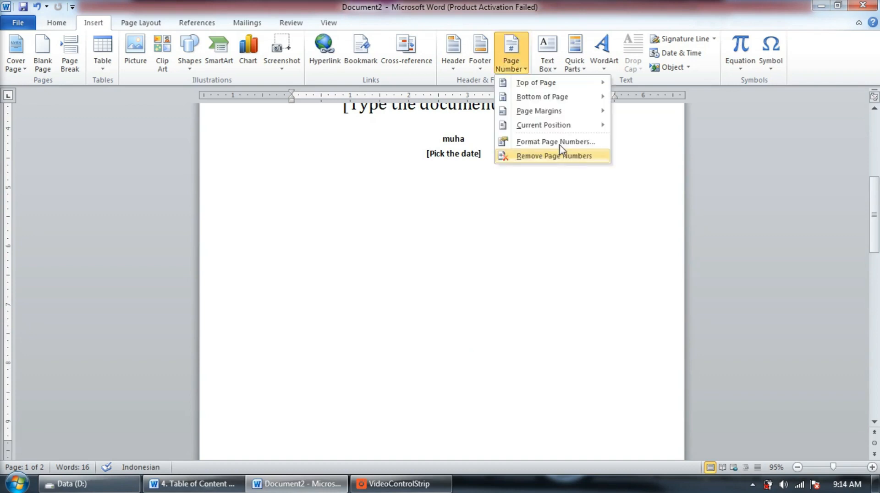
pyautogui.moveTo(550, 96)
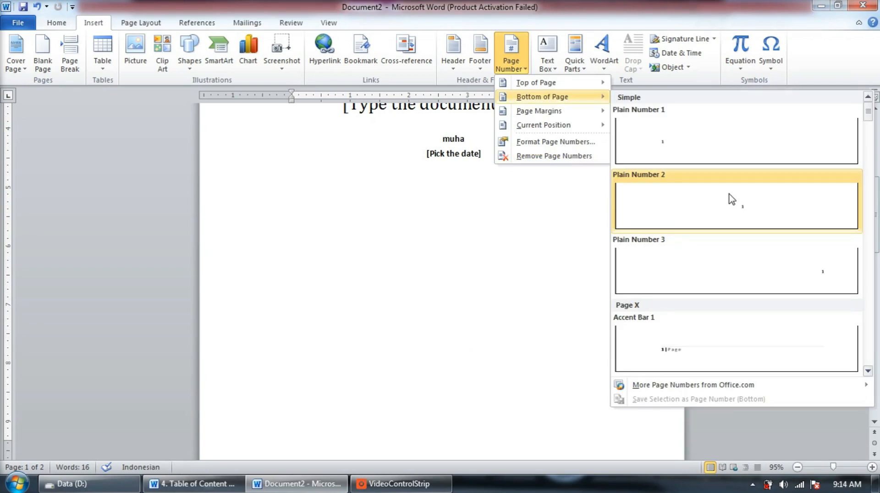
pyautogui.click(732, 200)
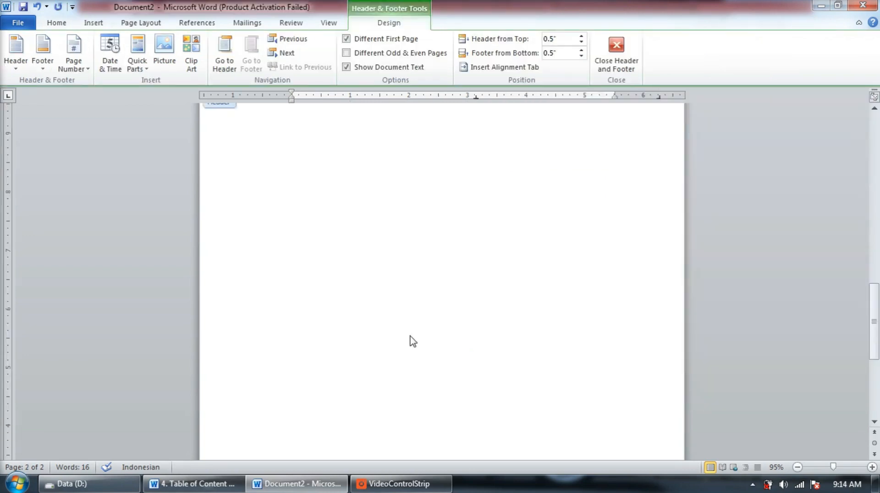
# Step: Format the page numbers as lowercase Roman numerals (i, ii, iii, …) starting at i, and finish editing the footer
pyautogui.scroll(10, 507, 228)
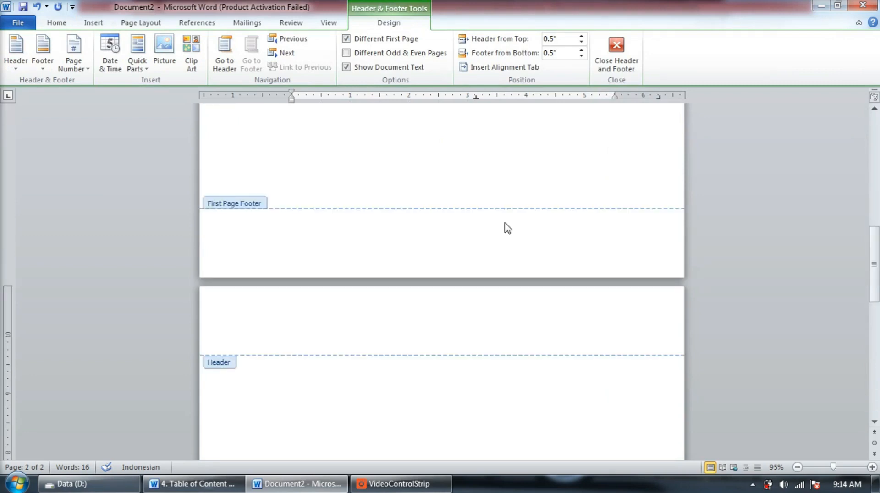
pyautogui.click(87, 69)
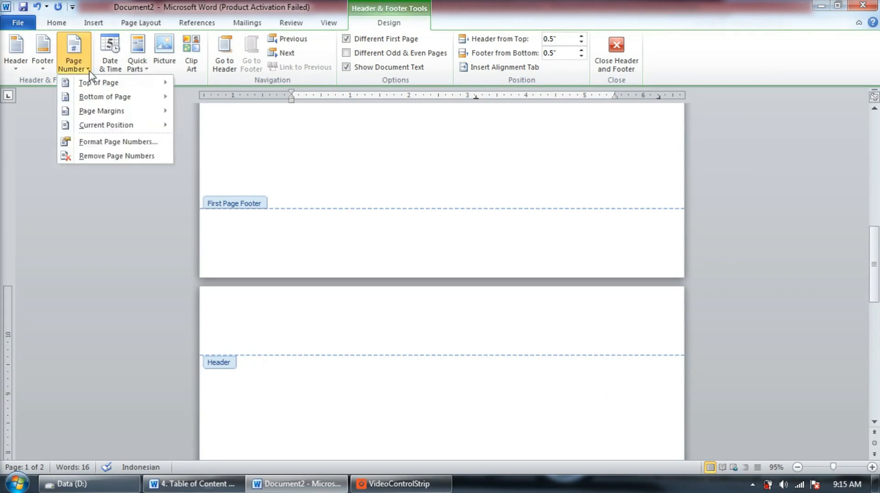
pyautogui.click(118, 141)
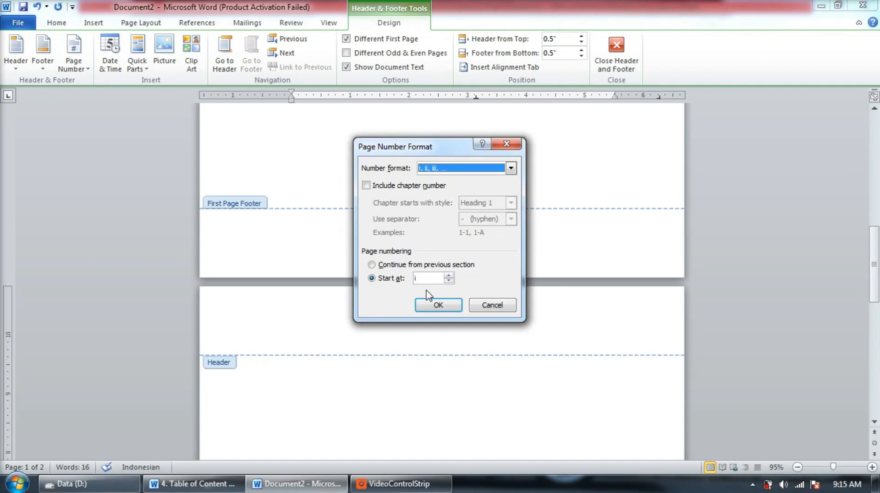
pyautogui.click(433, 304)
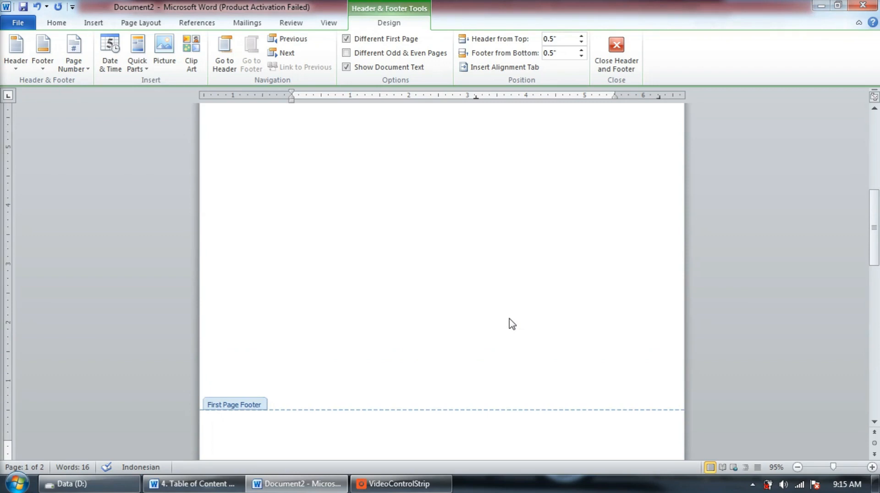
pyautogui.scroll(-15, 475, 381)
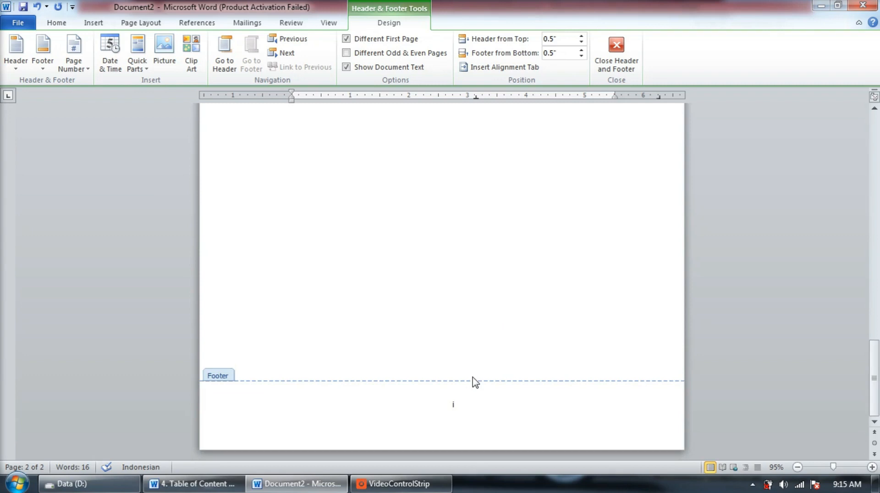
pyautogui.doubleClick(473, 377)
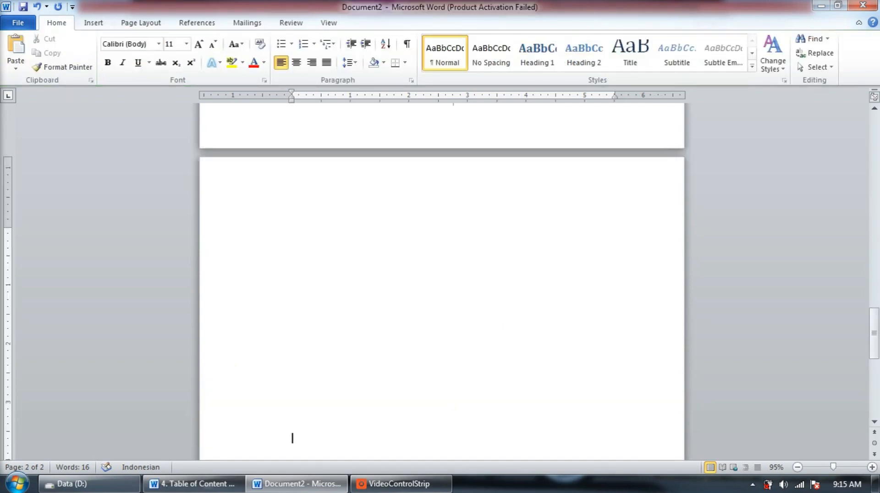
# Step: Add empty paragraphs after the second page until the document extends to a fourth page
pyautogui.press('Return')
pyautogui.press('Return')
pyautogui.press('Return')
pyautogui.press('Return')
pyautogui.press('Return')
pyautogui.press('Return')
pyautogui.press('Return')
pyautogui.press('Return')
pyautogui.press('Return')
pyautogui.press('Return')
pyautogui.press('Return')
pyautogui.press('Return')
pyautogui.press('Return')
pyautogui.press('Return')
pyautogui.press('Return')
pyautogui.press('Return')
pyautogui.press('Return')
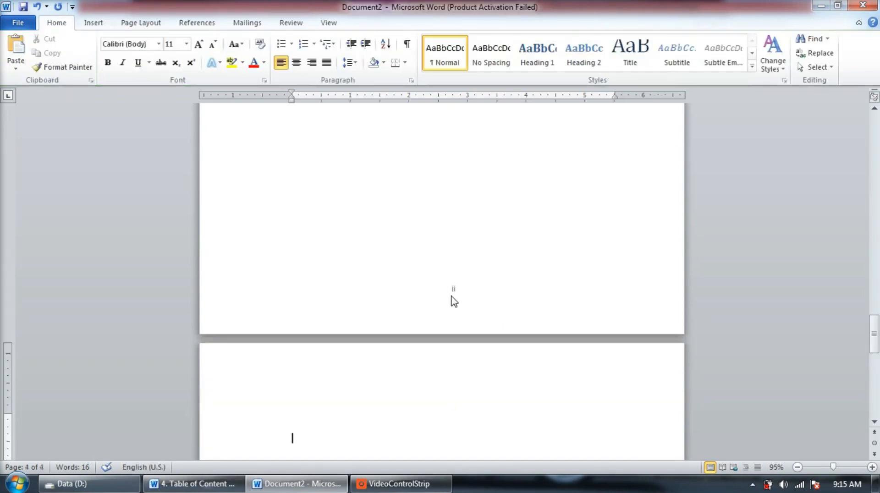
pyautogui.scroll(-10, 454, 321)
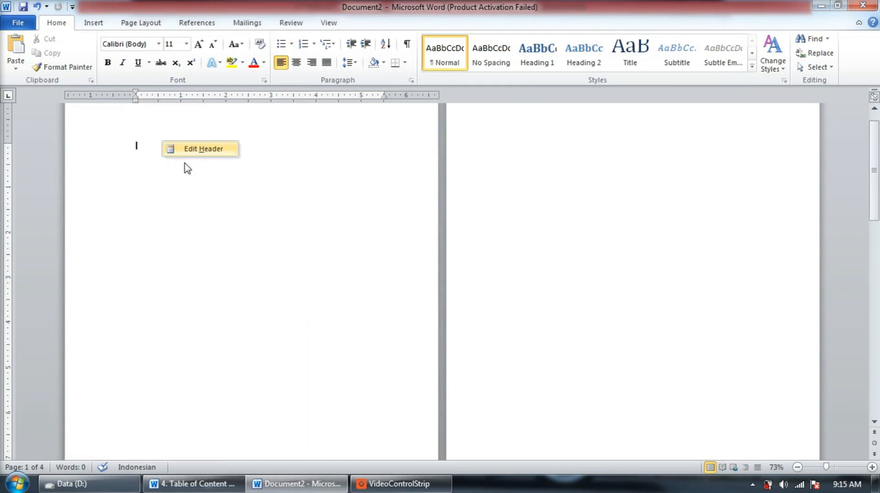
# Step: Paste the copied cover content onto the first page and enter the heading PEMAKALAH on the second page
pyautogui.hotkey('ctrl', 'v')
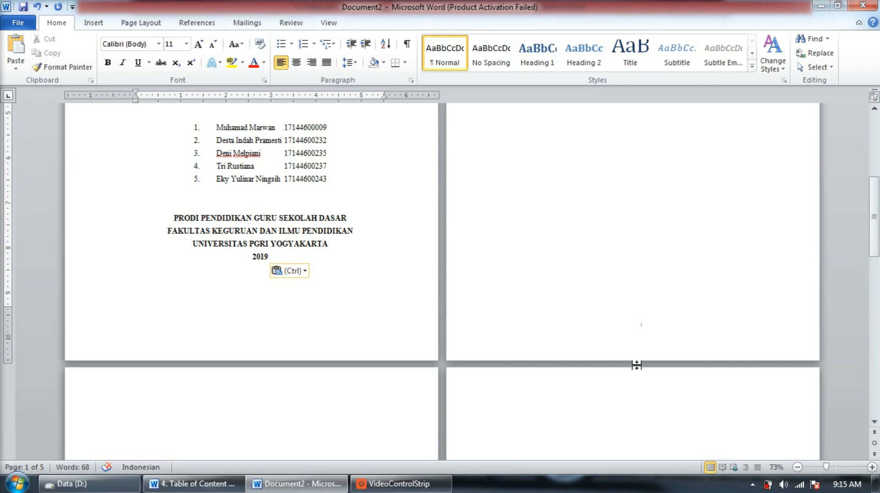
pyautogui.scroll(6, 636, 365)
pyautogui.click(621, 170)
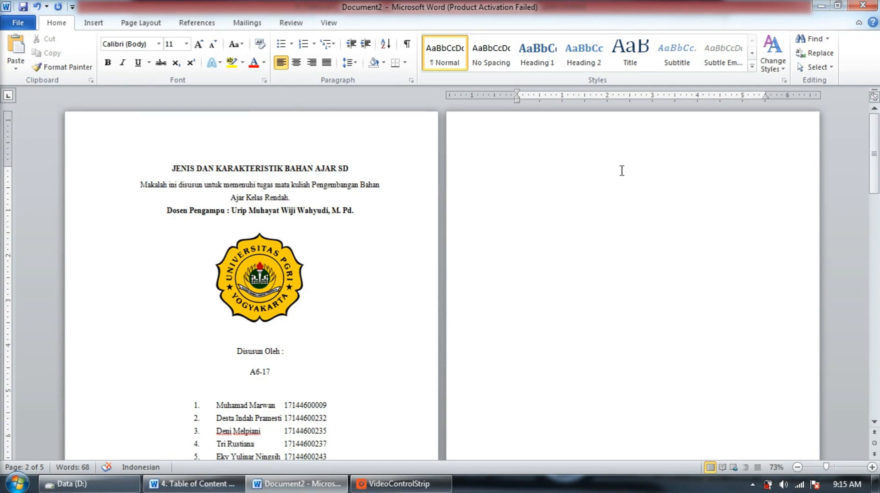
pyautogui.scroll(-3, 628, 165)
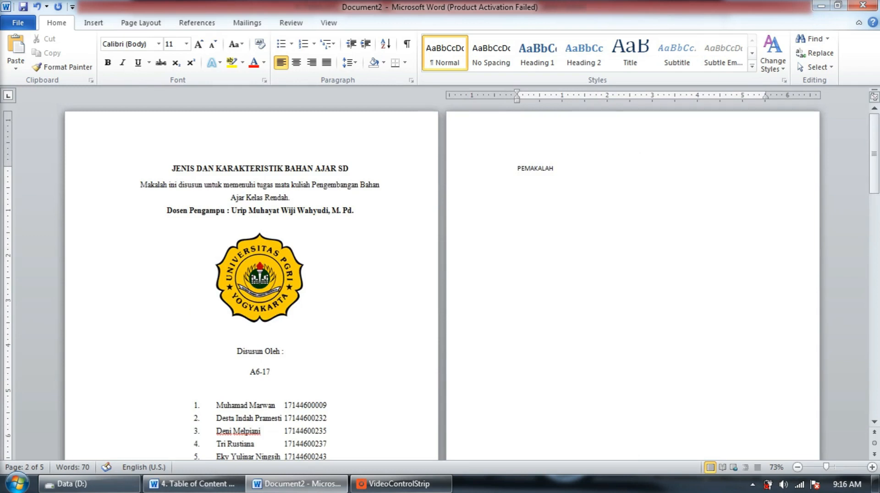
pyautogui.scroll(-8, 145, 370)
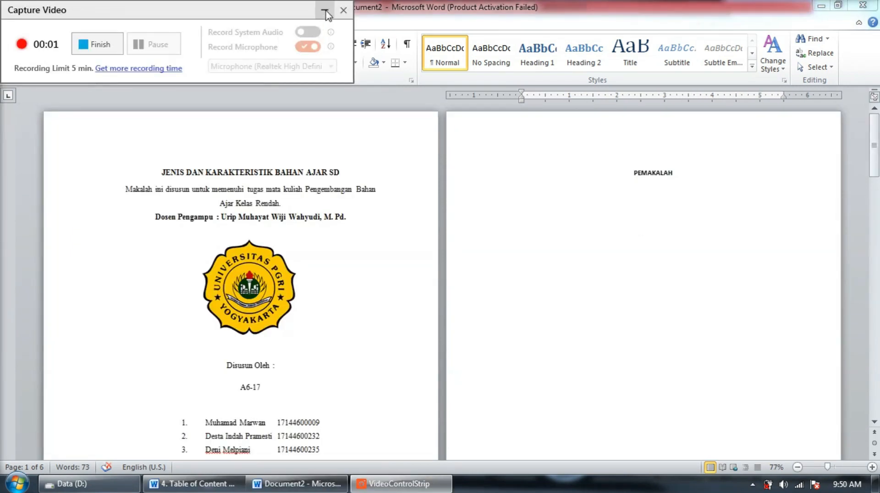
# Step: Review the headings and footer page numbers on all pages, from the cover to the last page
pyautogui.click(324, 9)
pyautogui.scroll(-1, 449, 204)
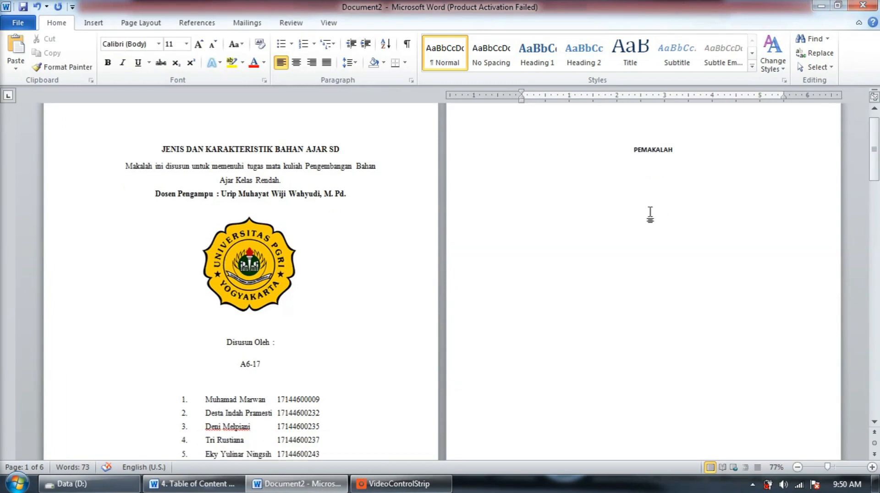
pyautogui.scroll(-12, 658, 273)
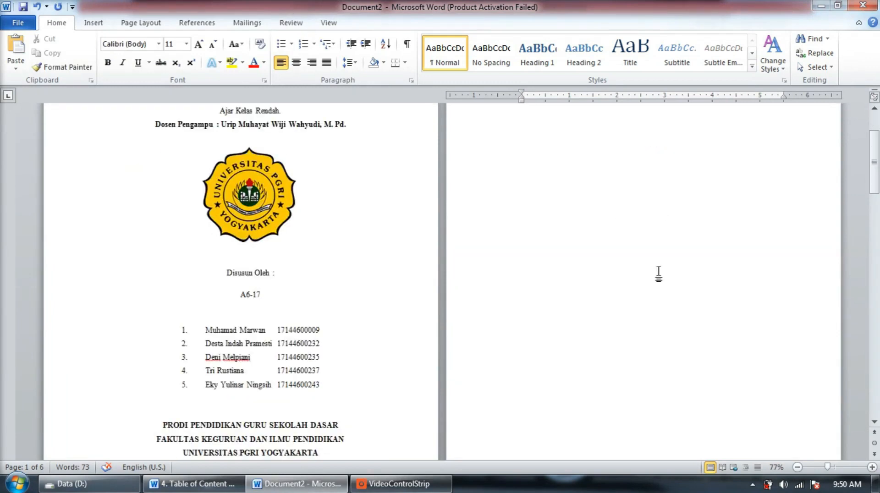
pyautogui.scroll(-6, 355, 333)
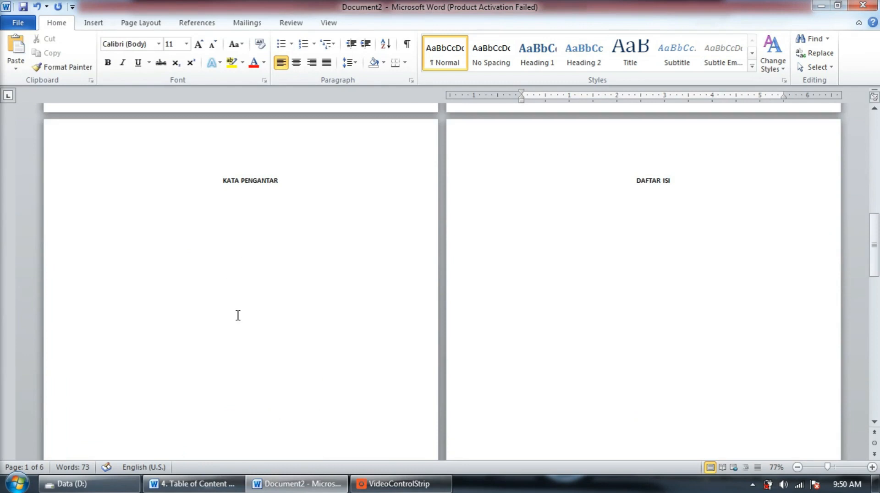
pyautogui.scroll(-4, 664, 267)
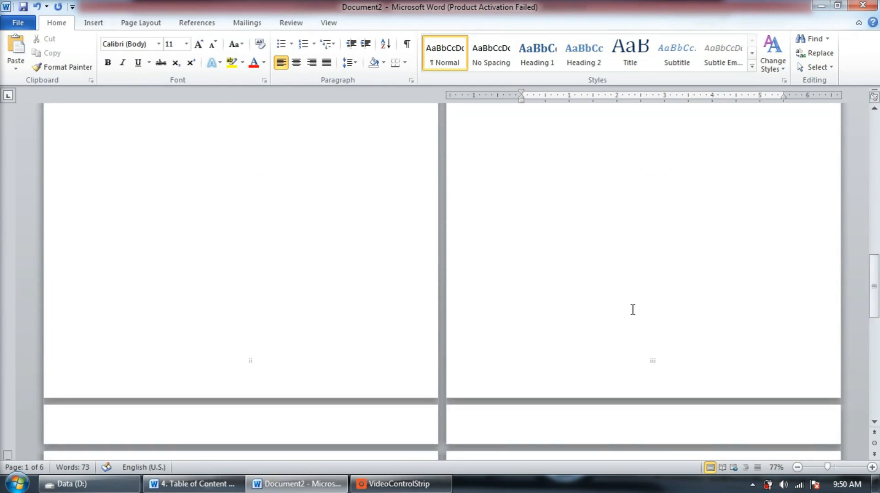
pyautogui.scroll(-3, 633, 309)
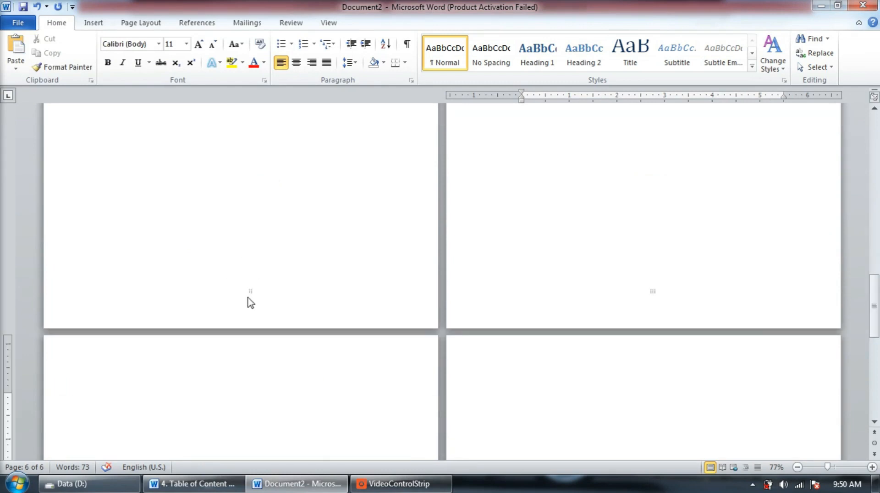
pyautogui.scroll(-1, 641, 300)
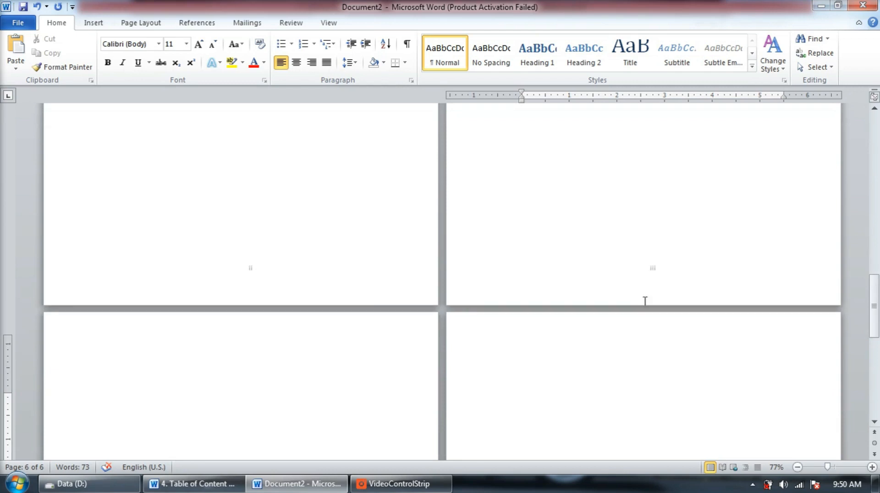
pyautogui.scroll(-15, 645, 301)
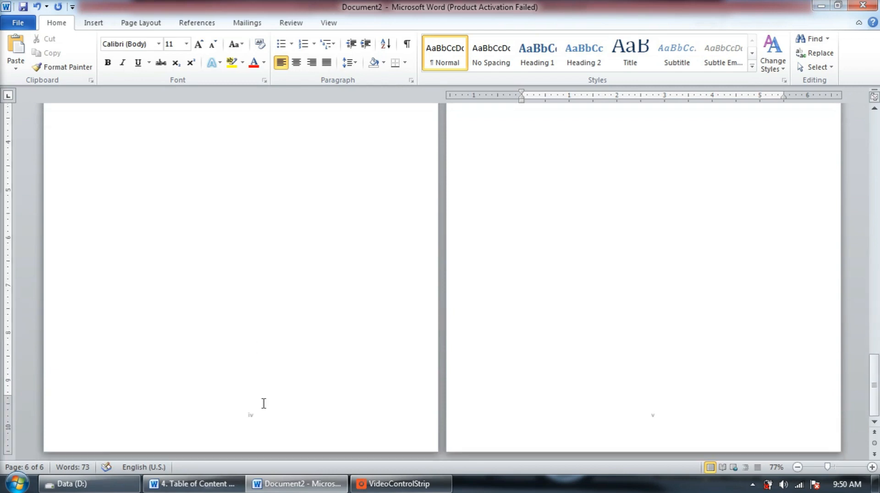
pyautogui.scroll(15, 550, 287)
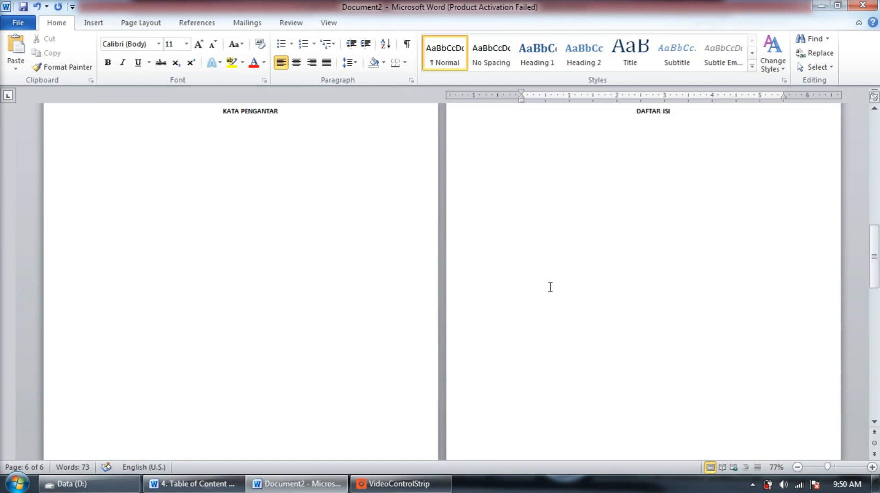
# Step: Enter the chapter heading BAB I with PENDAHULUAN beneath it on the page after DAFTAR ISI, and centre both lines
pyautogui.scroll(-5, 551, 287)
pyautogui.scroll(-5, 271, 330)
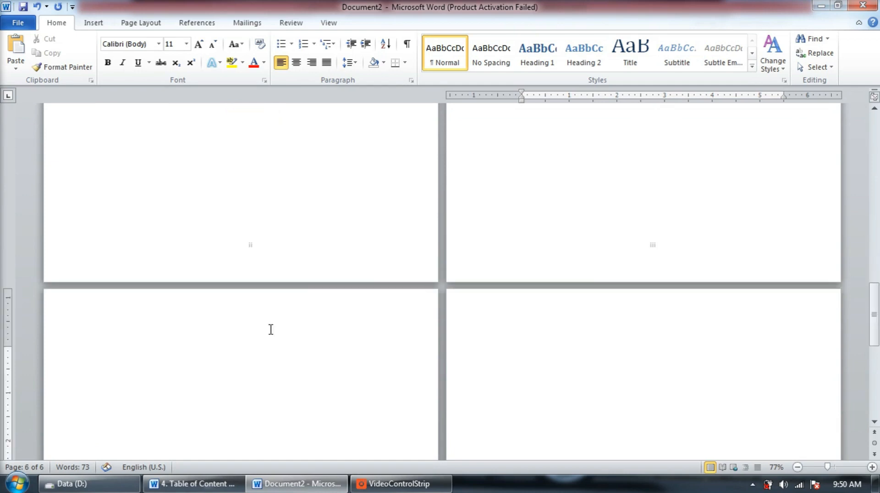
pyautogui.click(258, 327)
pyautogui.write('BAB I')
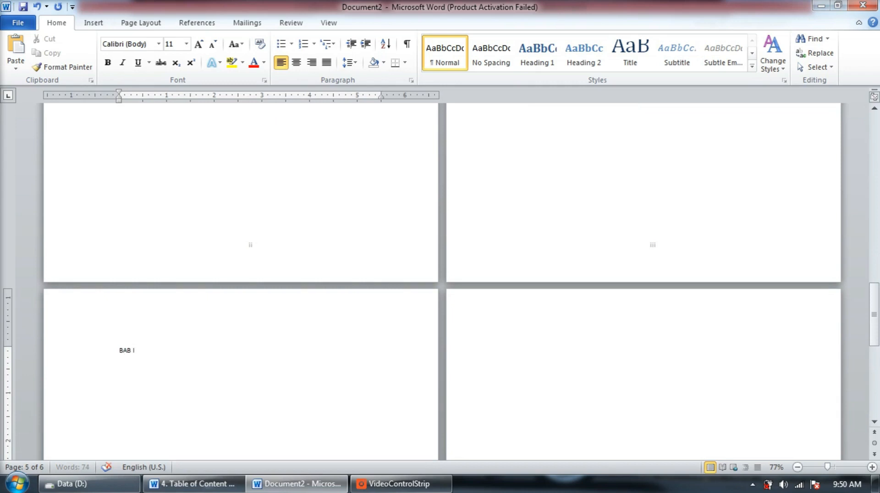
pyautogui.press('Return')
pyautogui.write('PENDAHULUAN')
pyautogui.moveTo(167, 369); pyautogui.dragTo(125, 356)
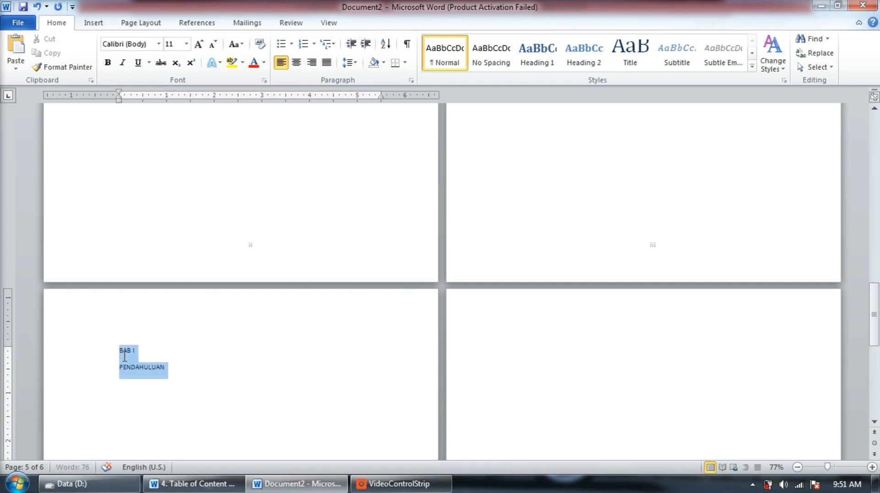
pyautogui.hotkey('ctrl', 'e')
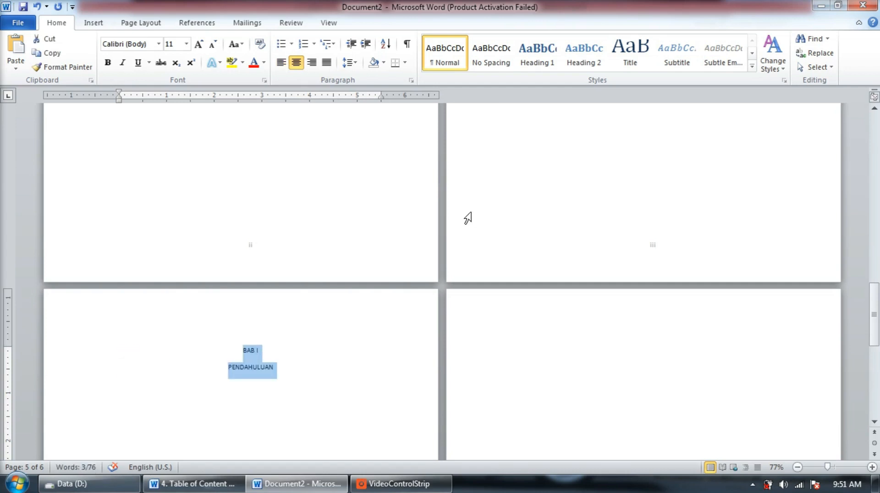
# Step: Insert a Next Page section break at the end of the DAFTAR ISI page, ahead of the BAB I chapter
pyautogui.scroll(-10, 270, 405)
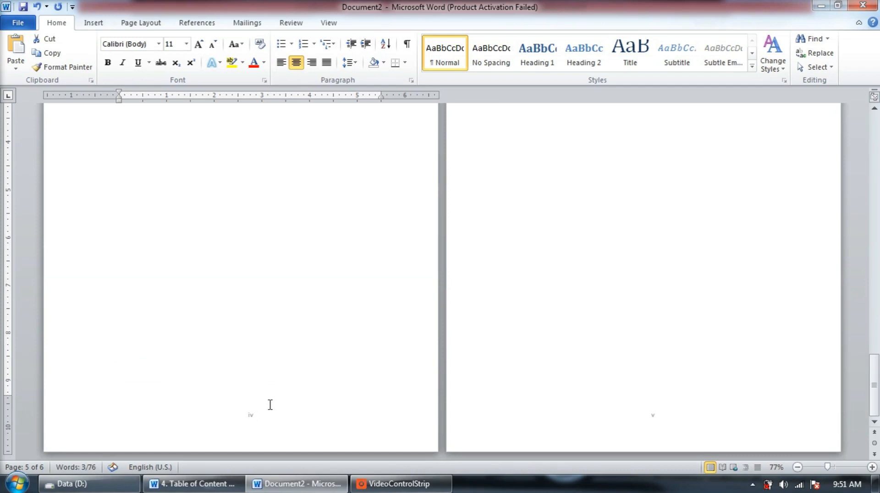
pyautogui.scroll(5, 242, 399)
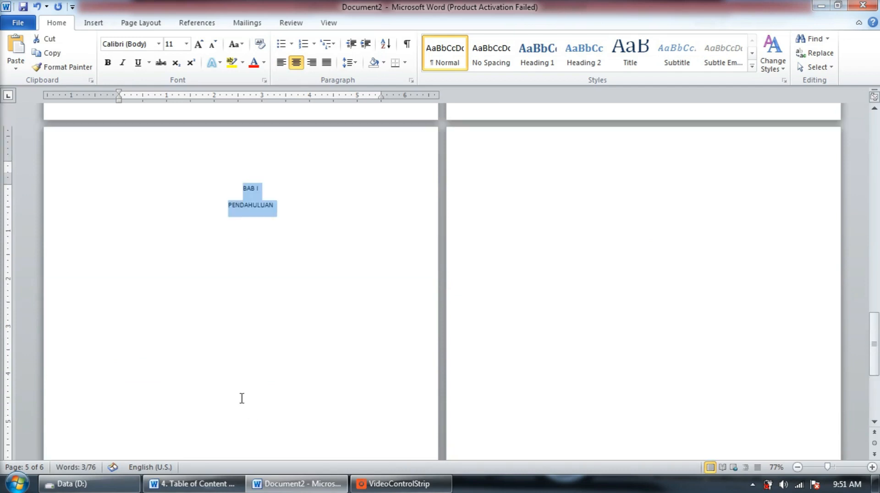
pyautogui.scroll(-5, 242, 399)
pyautogui.click(618, 292)
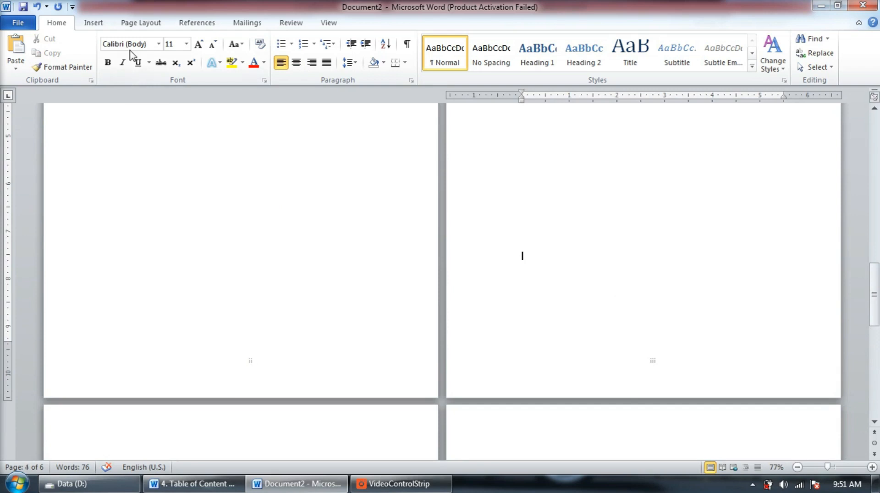
pyautogui.click(141, 23)
pyautogui.click(235, 38)
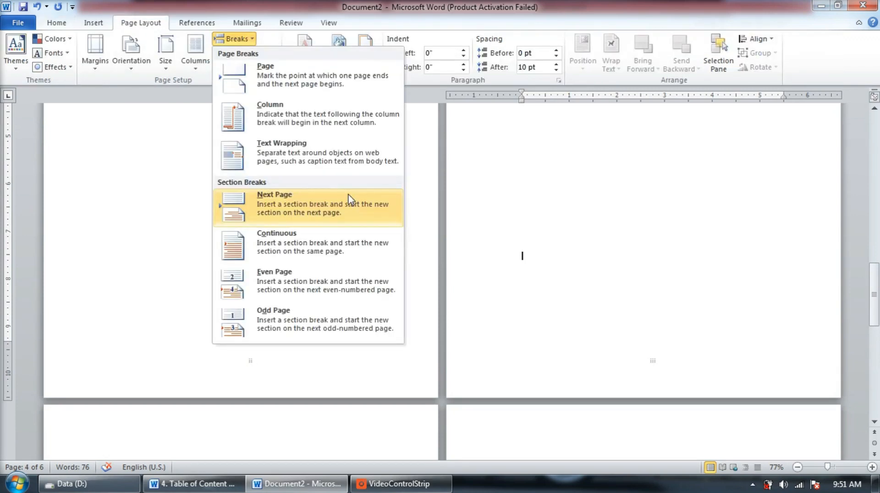
pyautogui.click(350, 198)
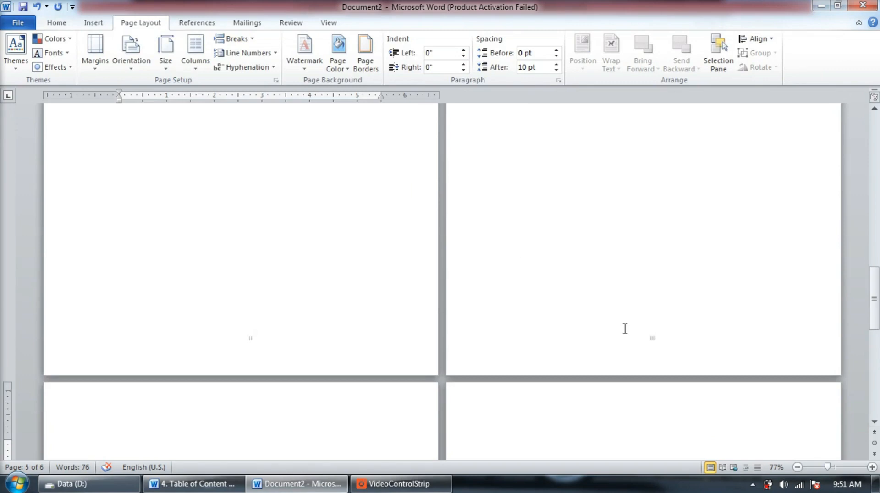
pyautogui.scroll(-5, 278, 354)
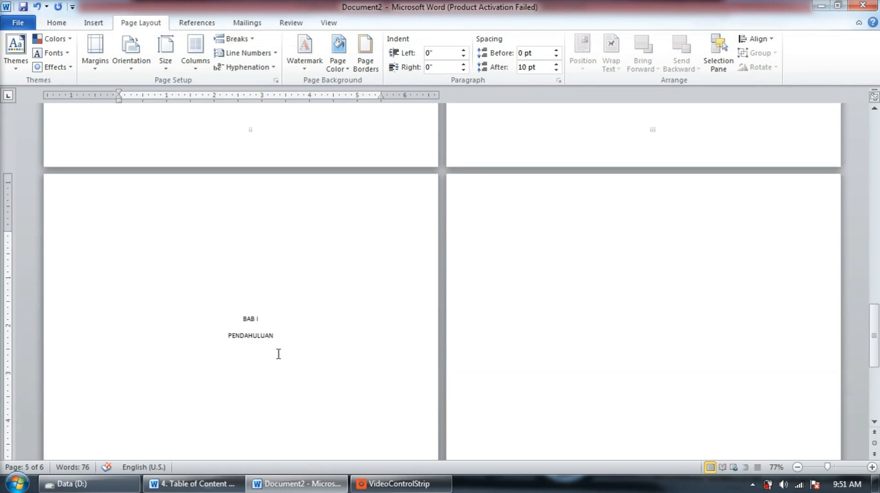
pyautogui.scroll(-6, 675, 449)
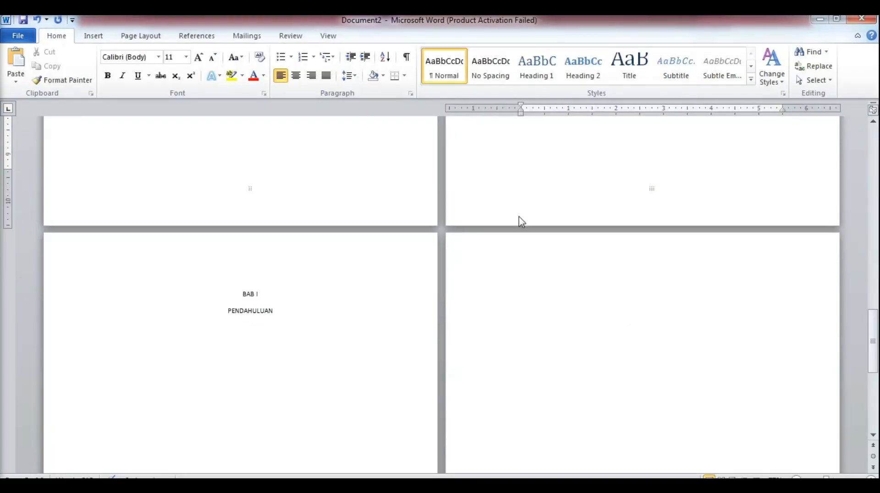
# Step: Insert a Plain Number 2 page number at the bottom of the BAB I chapter's first page
pyautogui.scroll(-7, 362, 330)
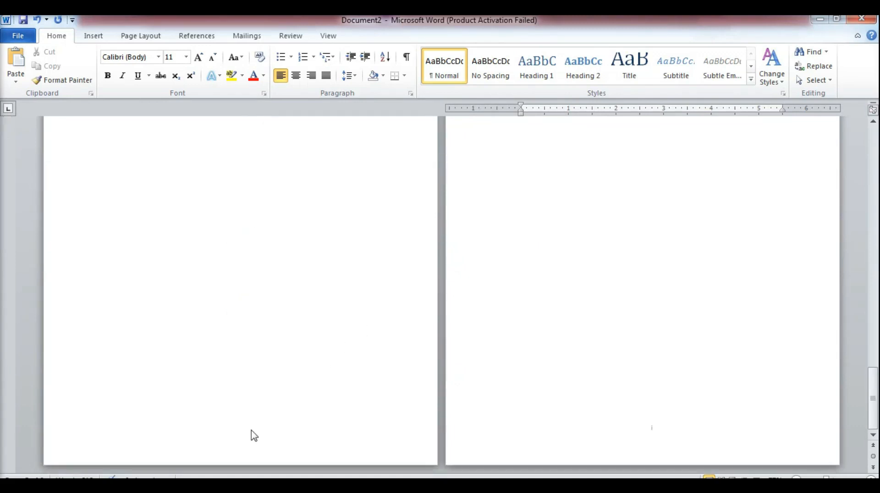
pyautogui.click(269, 419)
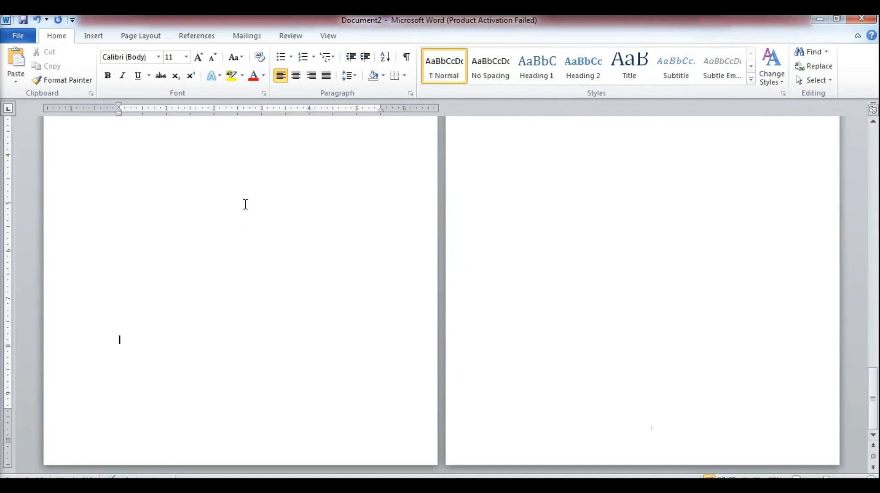
pyautogui.click(93, 37)
pyautogui.click(524, 83)
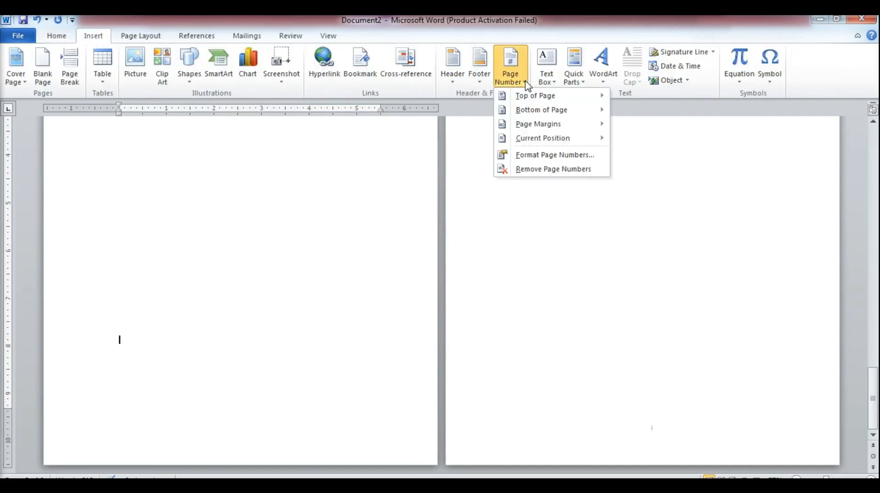
pyautogui.moveTo(588, 117)
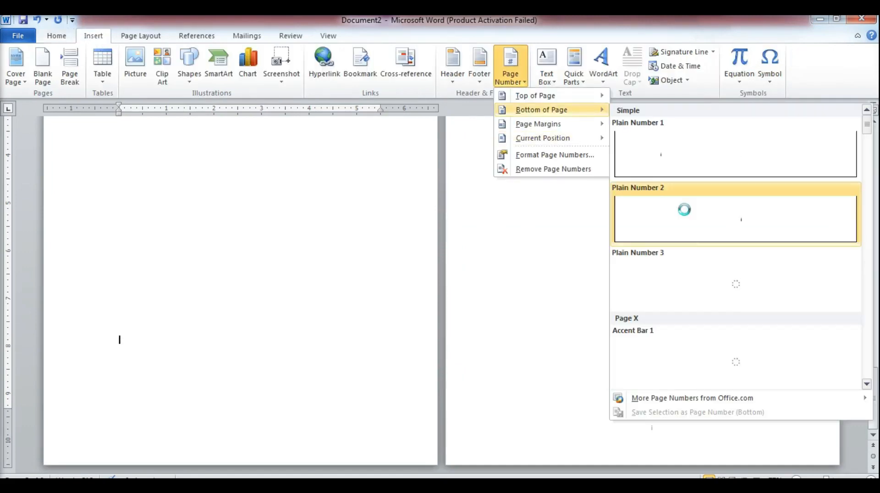
pyautogui.click(706, 219)
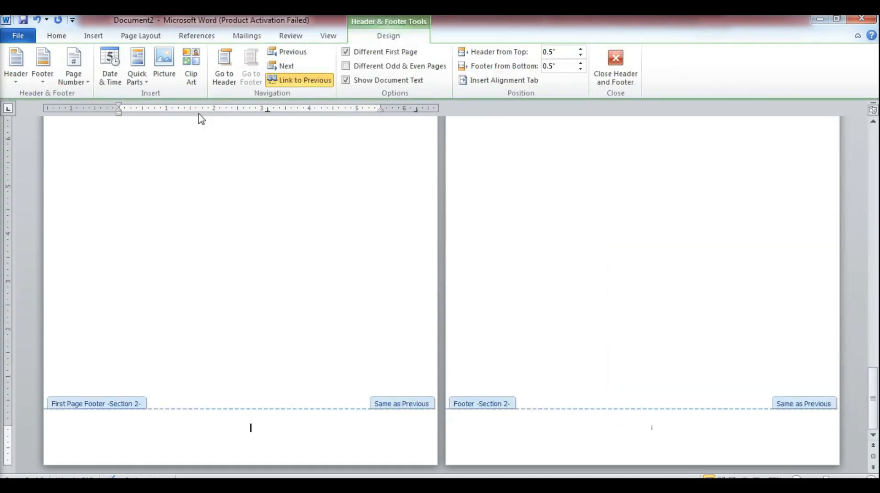
# Step: Change the page number format of the BAB I section to 1, 2, 3 and check it against the front matter
pyautogui.click(73, 69)
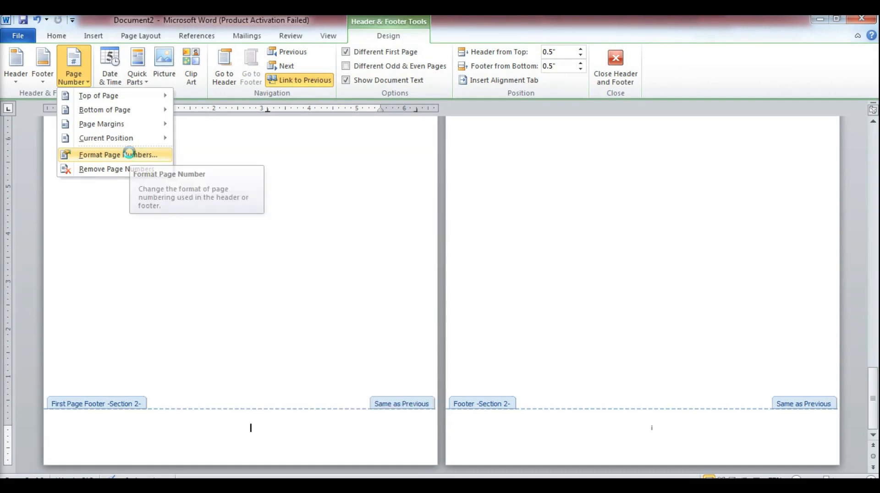
pyautogui.click(130, 154)
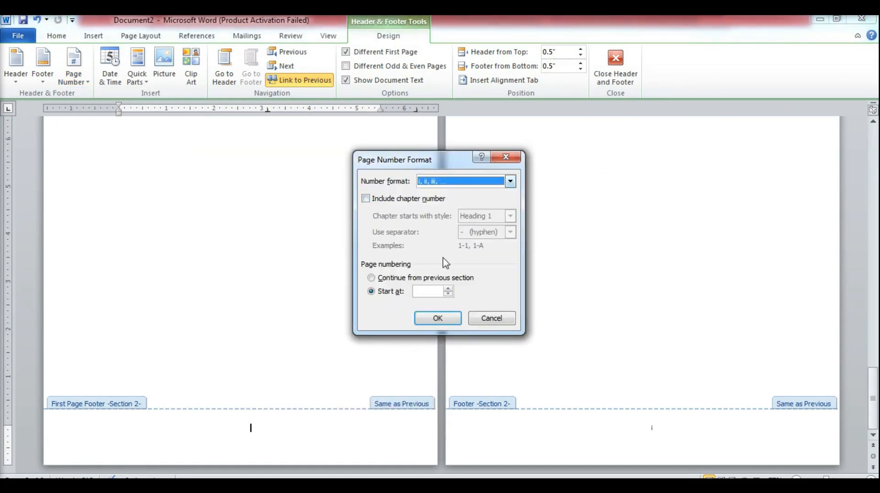
pyautogui.click(510, 181)
pyautogui.click(443, 194)
pyautogui.click(432, 324)
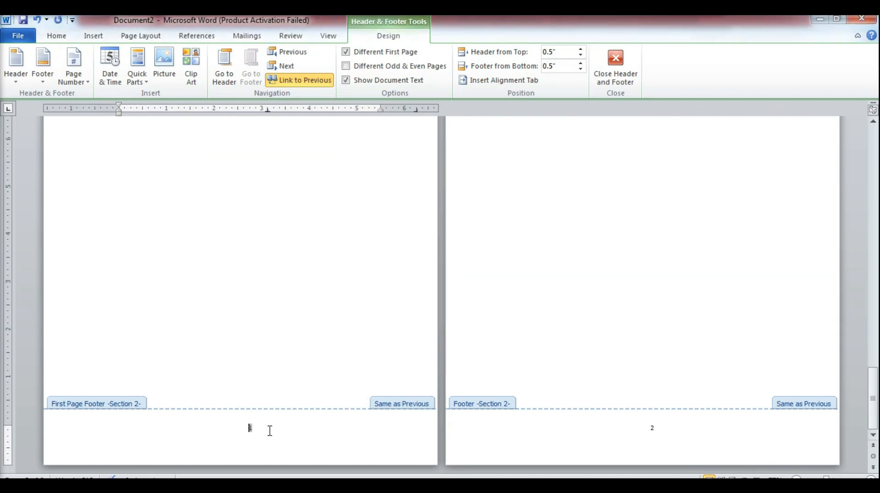
pyautogui.scroll(5, 580, 396)
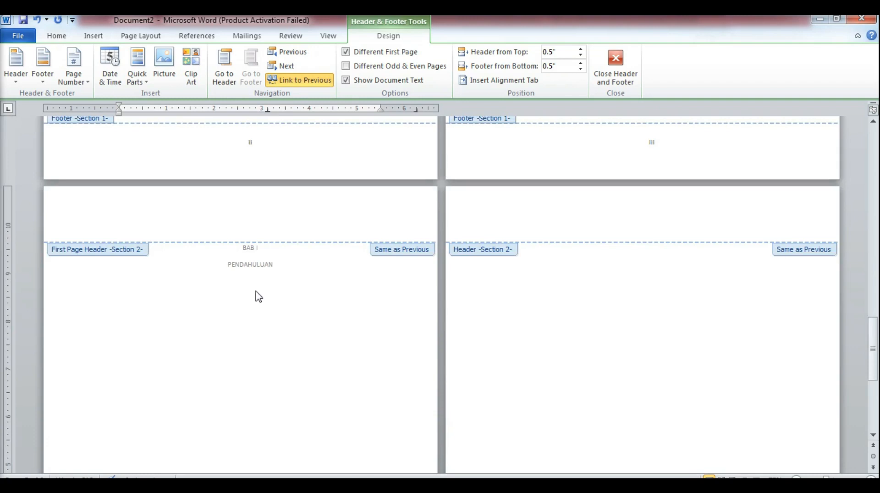
pyautogui.scroll(2, 621, 232)
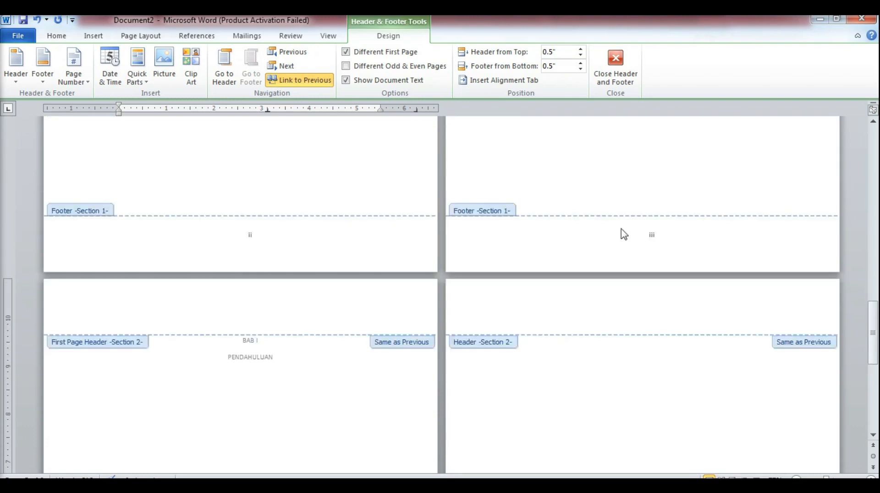
# Step: Leave the footer and make the BAB I and PENDAHULUAN heading lines bold and centred
pyautogui.doubleClick(358, 390)
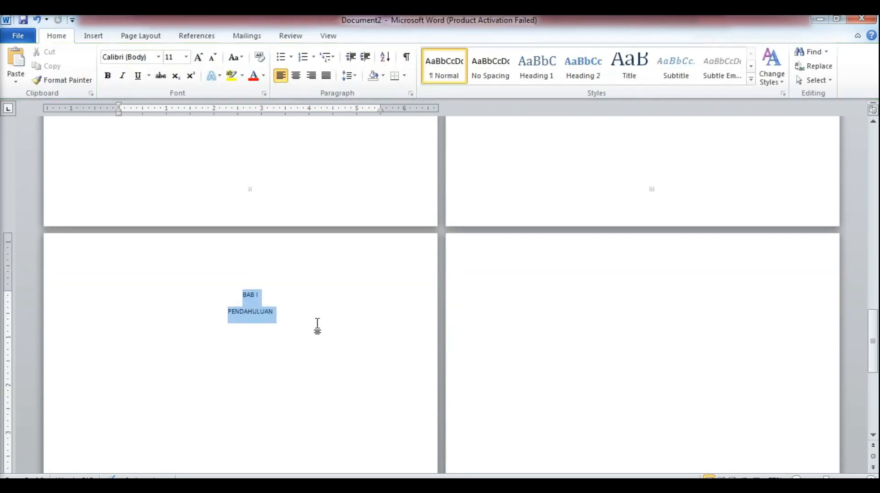
pyautogui.hotkey('ctrl', 'b')
pyautogui.hotkey('ctrl', 'e')
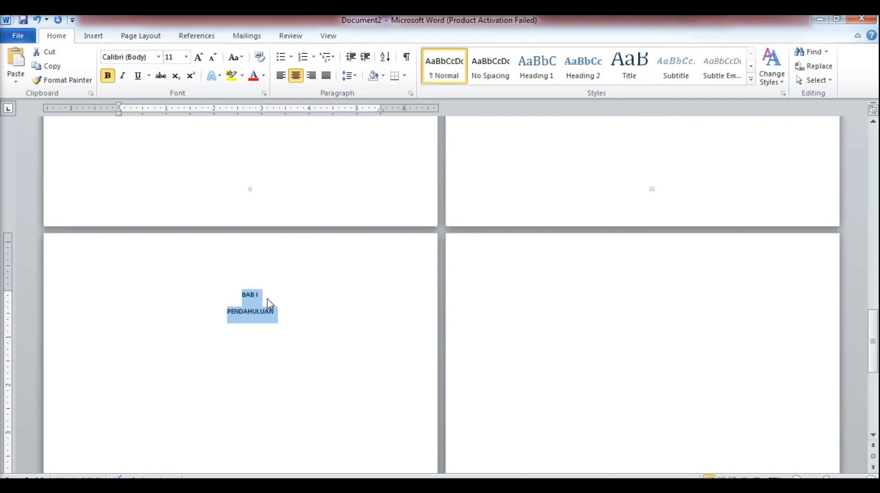
pyautogui.click(314, 308)
pyautogui.scroll(-3, 314, 308)
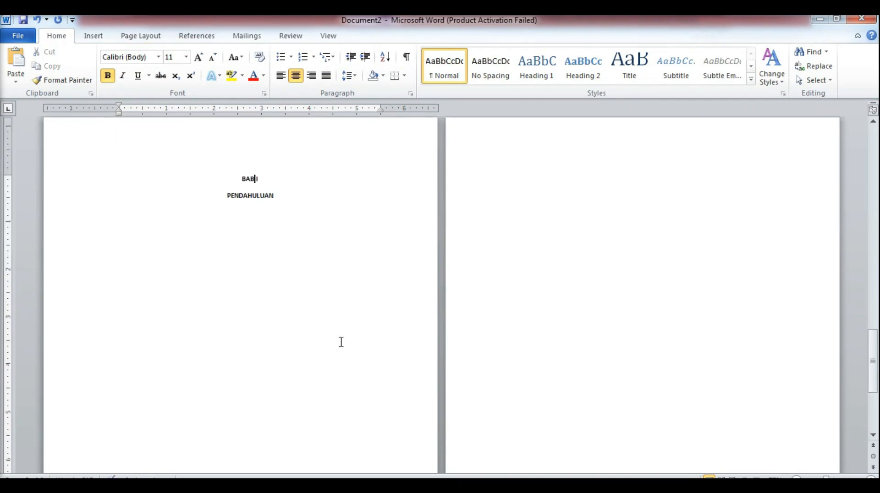
# Step: Review the page numbers from the cover through KATA PENGANTAR and DAFTAR ISI to the BAB I chapter
pyautogui.scroll(2, 341, 342)
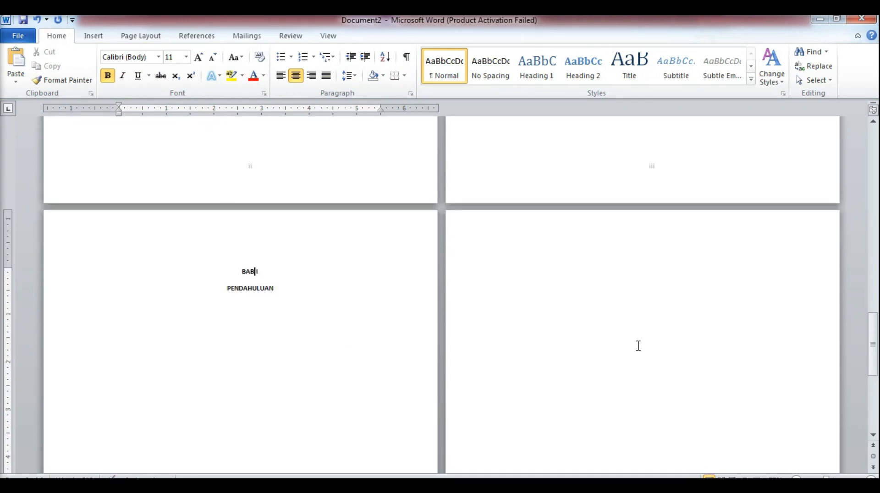
pyautogui.scroll(10, 353, 300)
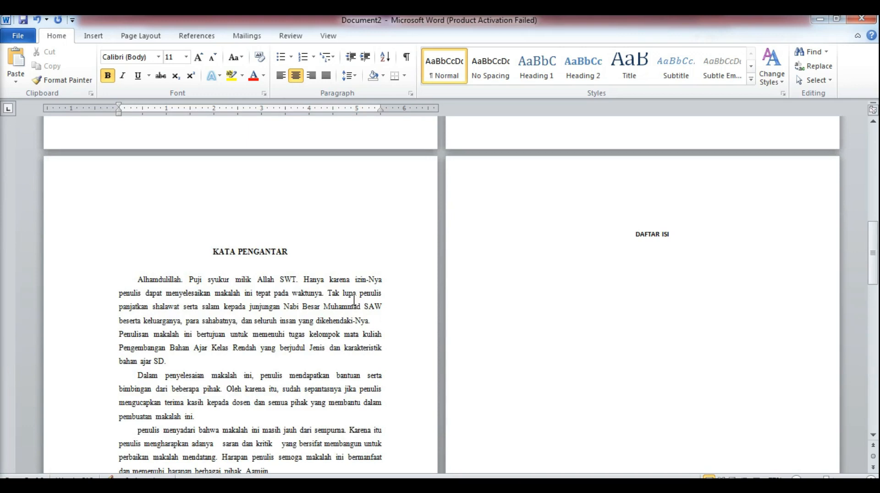
pyautogui.scroll(2, 353, 301)
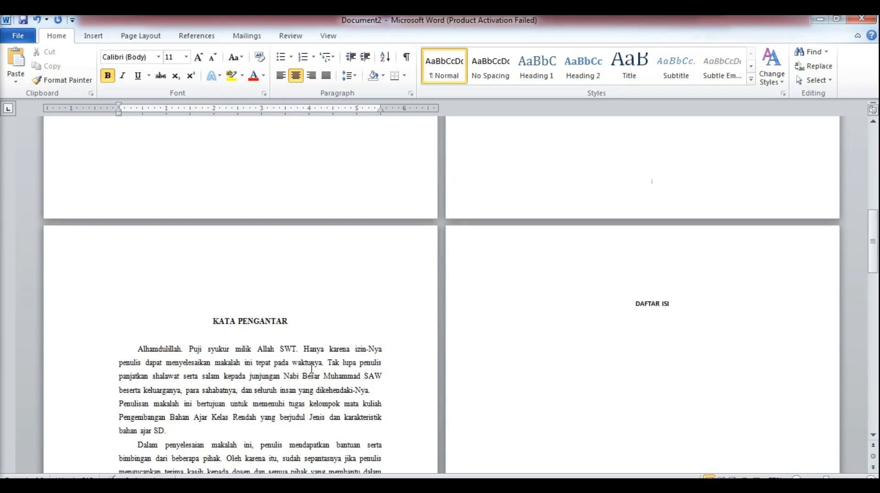
pyautogui.scroll(5, 620, 318)
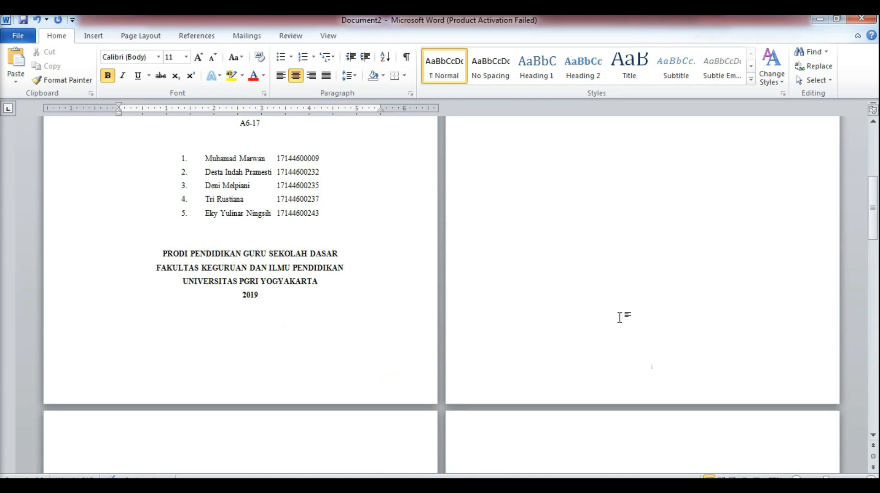
pyautogui.scroll(-8, 620, 317)
pyautogui.click(583, 292)
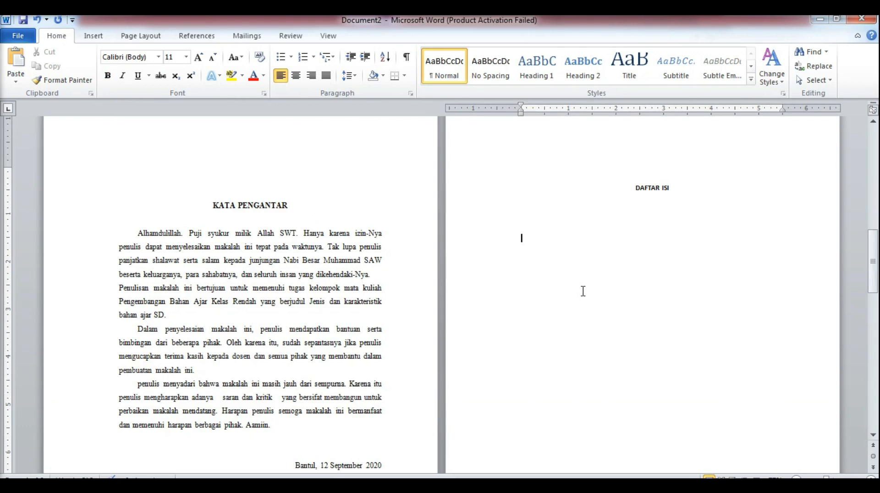
pyautogui.scroll(-8, 583, 292)
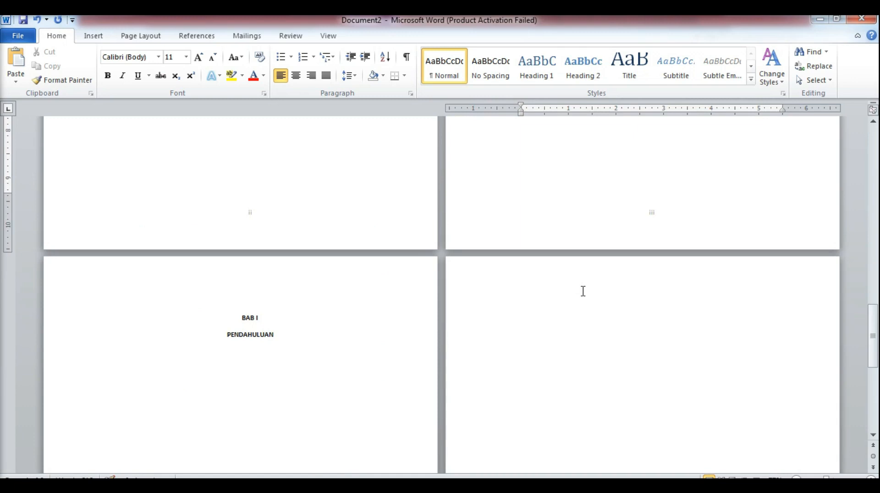
pyautogui.scroll(-4, 583, 292)
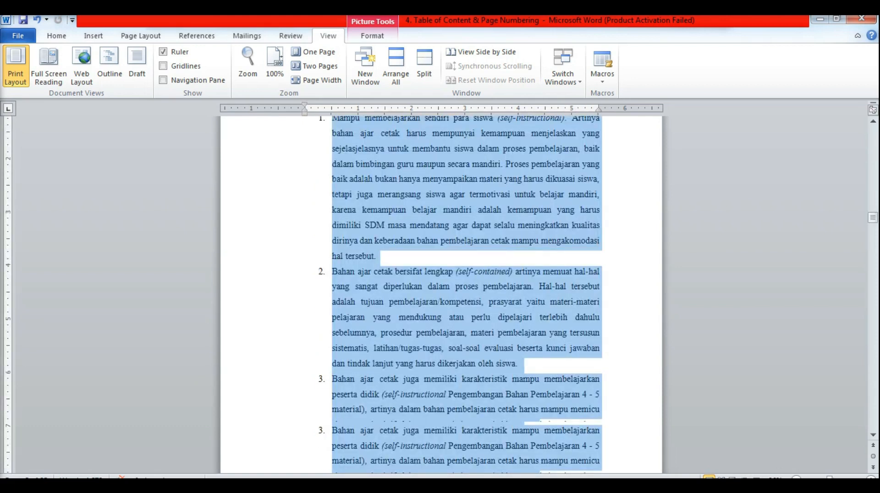
# Step: Copy the sample document's selected chapter text through the bibliography and paste it over the BAB I PENDAHULUAN heading in Document2
pyautogui.scroll(-20, 442, 295)
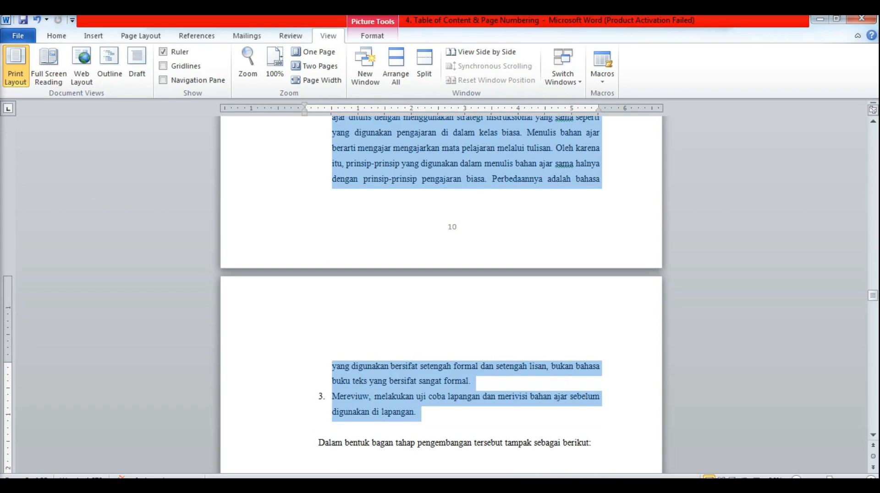
pyautogui.scroll(-20, 441, 295)
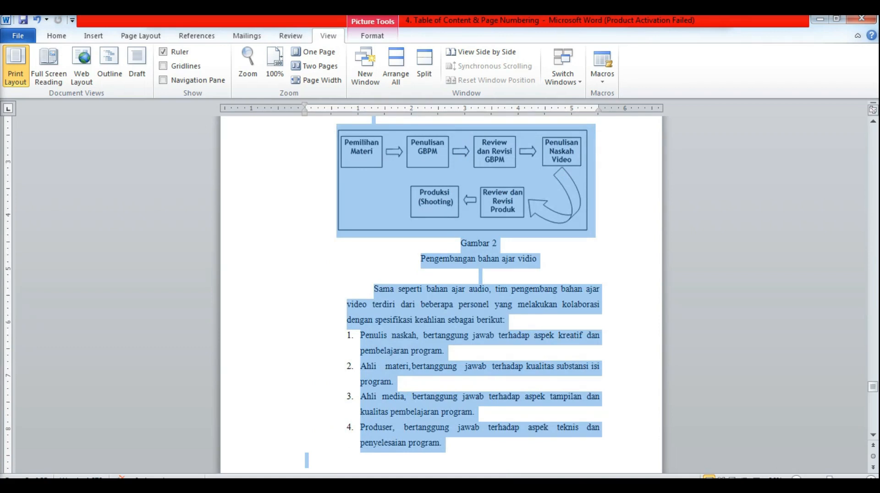
pyautogui.scroll(-20, 505, 320)
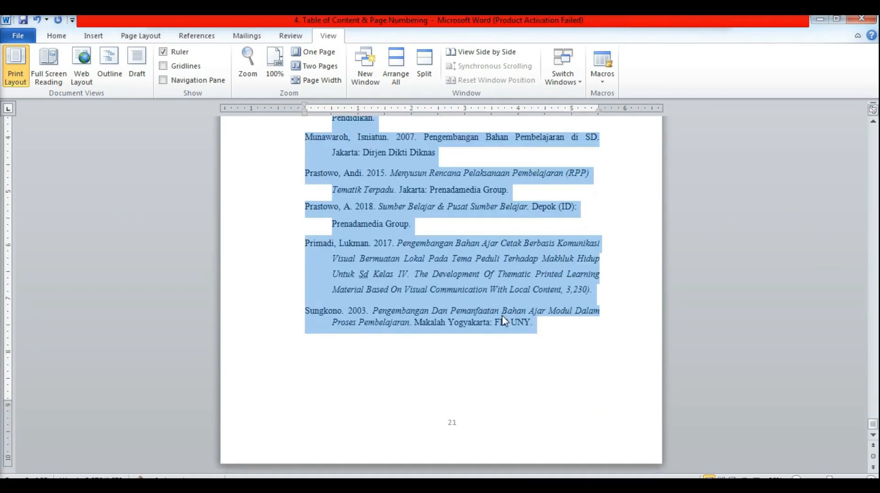
pyautogui.rightClick(503, 317)
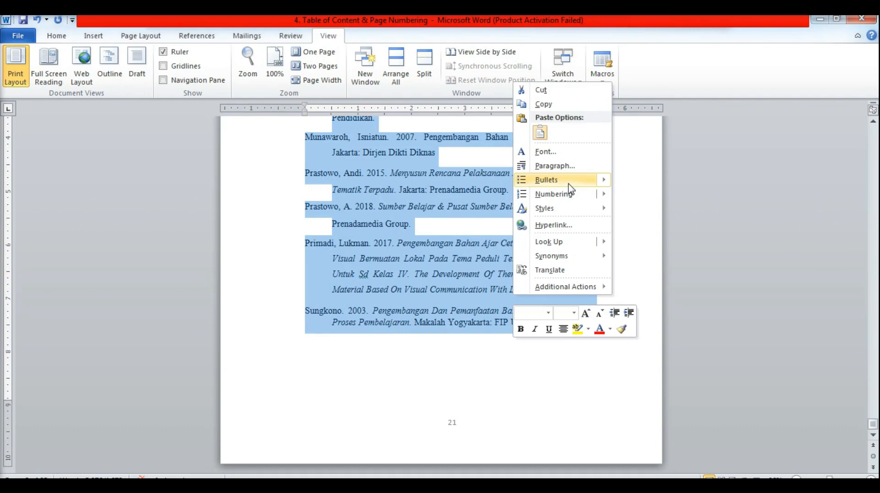
pyautogui.click(218, 434)
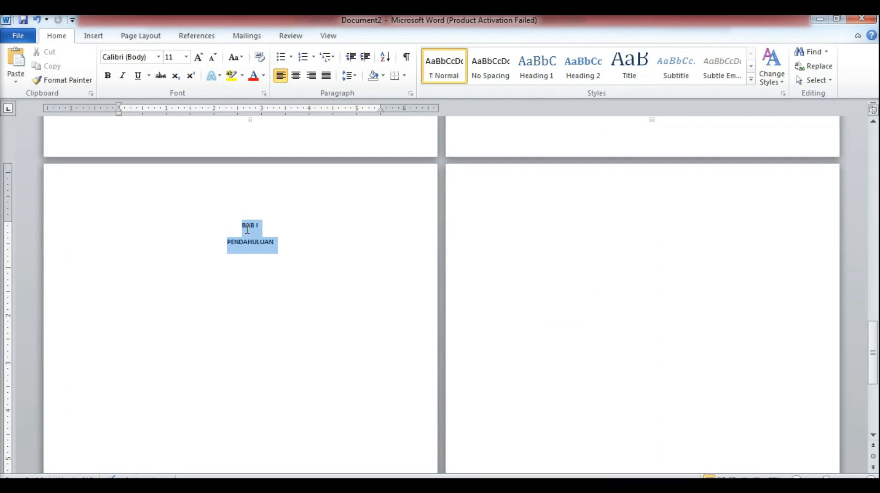
pyautogui.hotkey('ctrl', 'z')
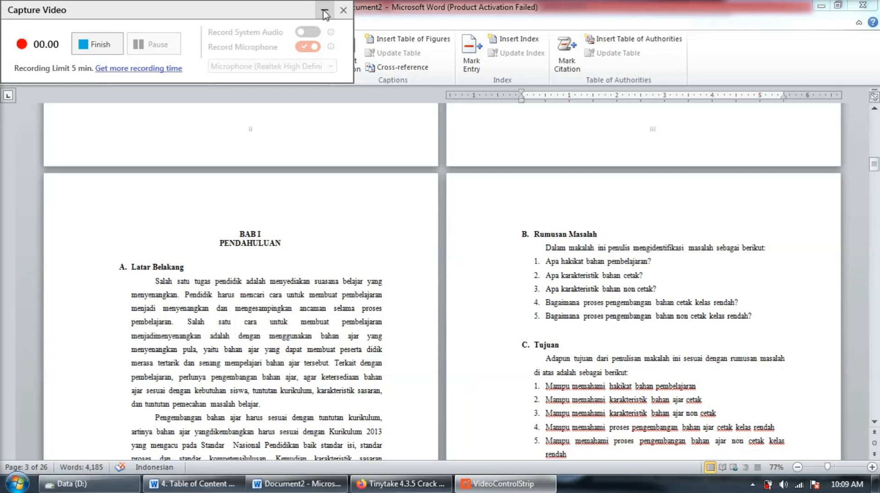
# Step: Review the page numbers and content of the KATA PENGANTAR, DAFTAR ISI and first BAB I pages
pyautogui.click(324, 12)
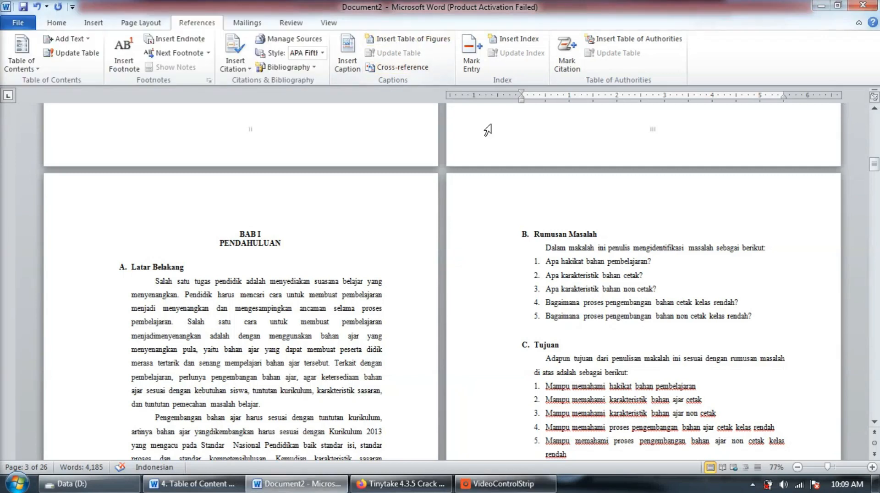
pyautogui.scroll(5, 553, 195)
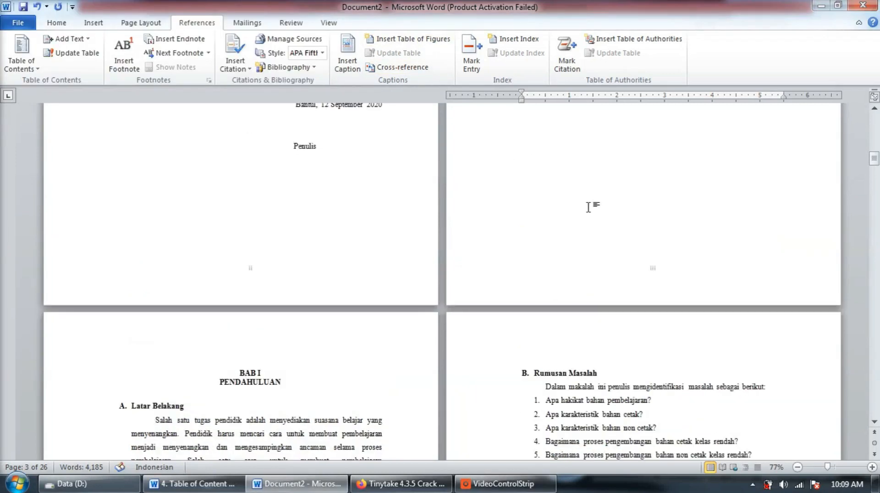
pyautogui.scroll(-9, 588, 207)
pyautogui.scroll(-7, 287, 220)
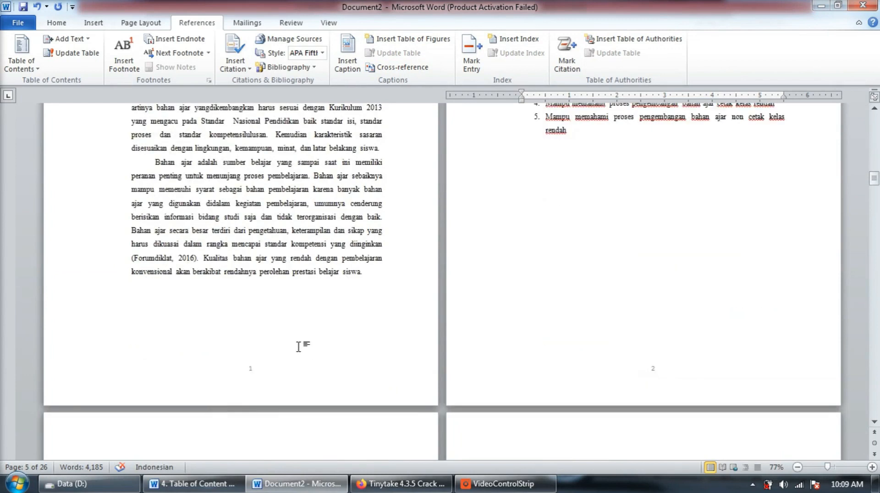
pyautogui.scroll(11, 298, 347)
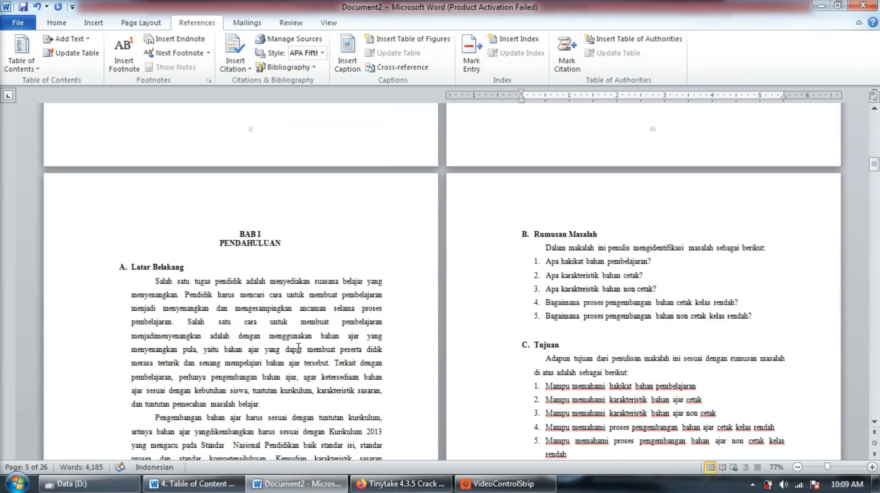
pyautogui.scroll(11, 598, 291)
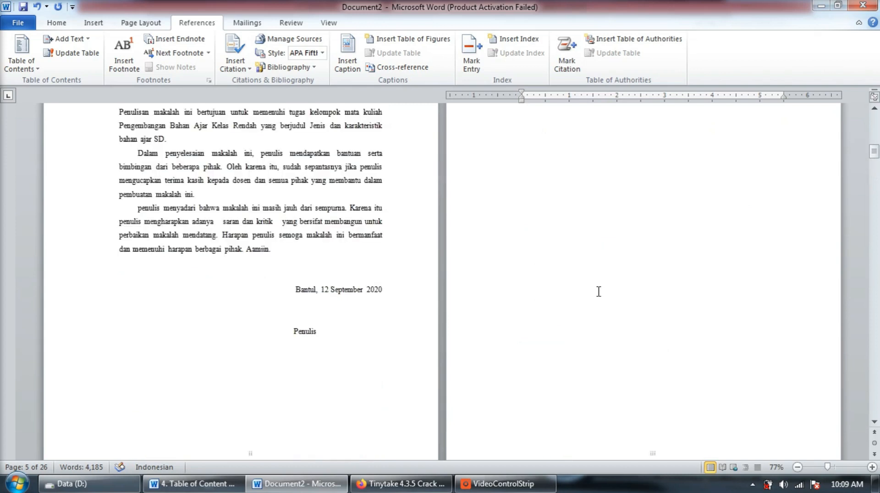
pyautogui.scroll(5, 599, 292)
pyautogui.click(622, 203)
pyautogui.scroll(-7, 546, 270)
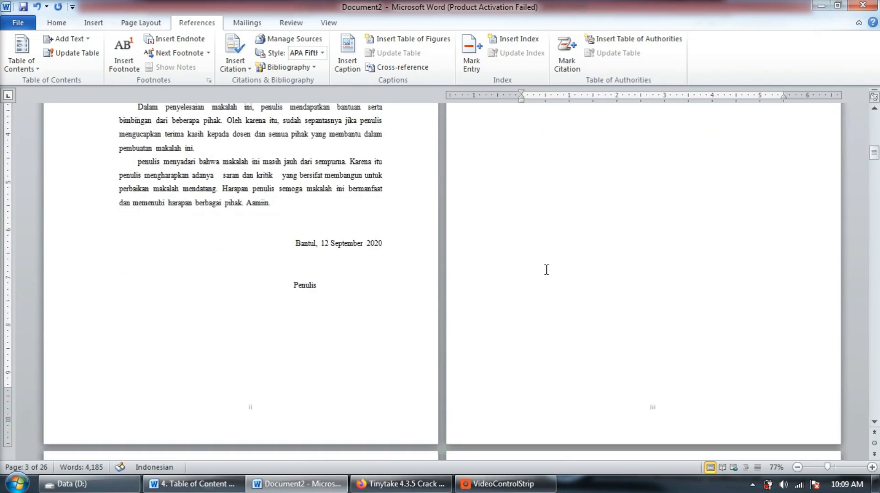
pyautogui.scroll(-10, 546, 270)
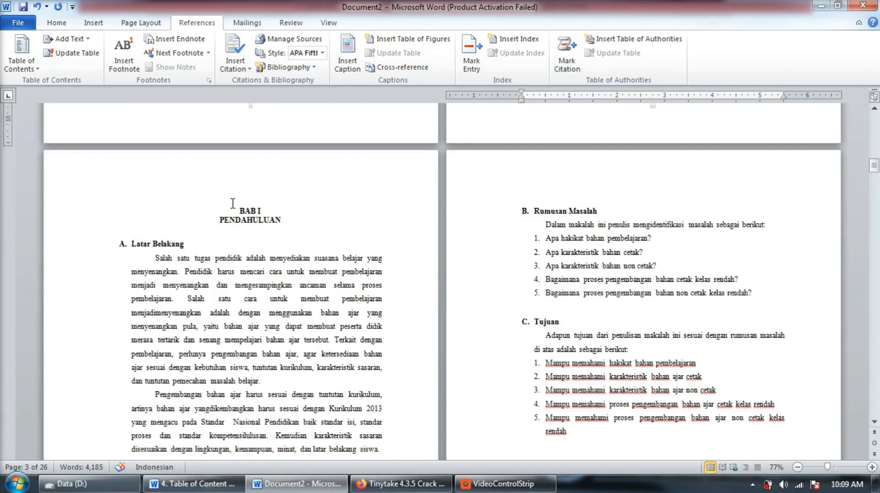
# Step: Assign table-of-contents Level 1 to the BAB I PENDAHULUAN heading and Level 2 to the Latar Belakang heading
pyautogui.tripleClick(232, 203)
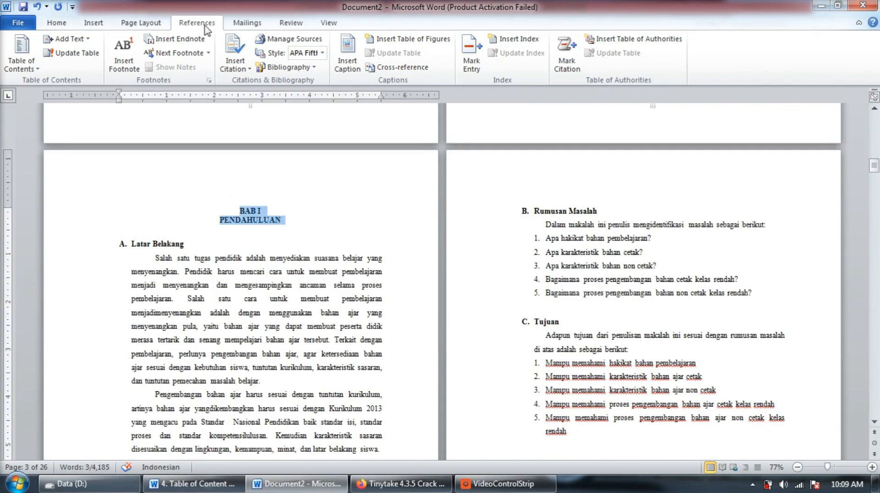
pyautogui.click(86, 40)
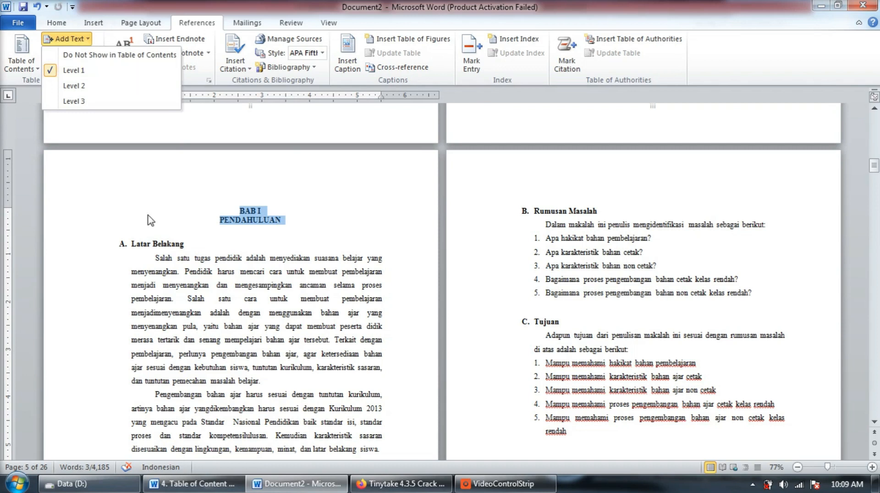
pyautogui.click(185, 243)
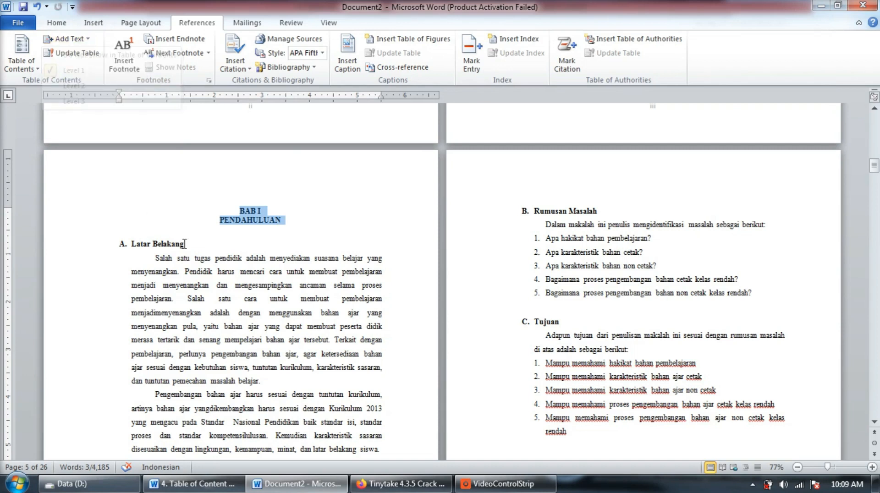
pyautogui.moveTo(185, 244); pyautogui.dragTo(131, 244)
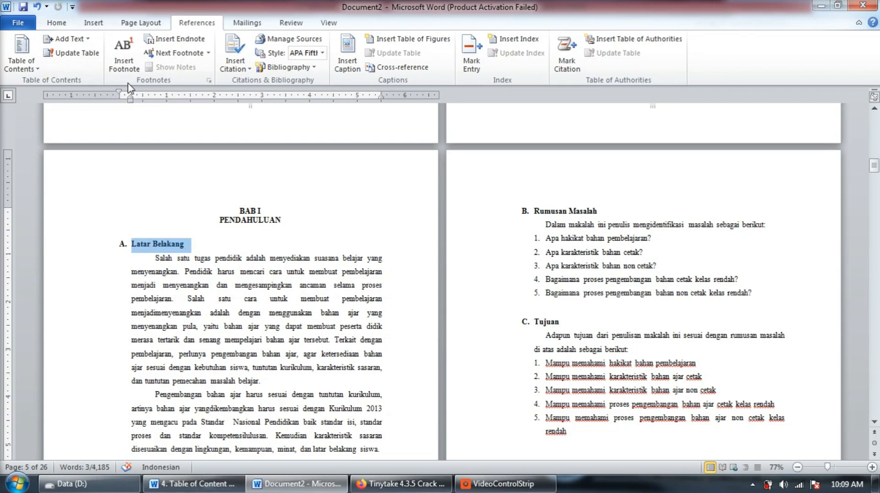
pyautogui.click(67, 39)
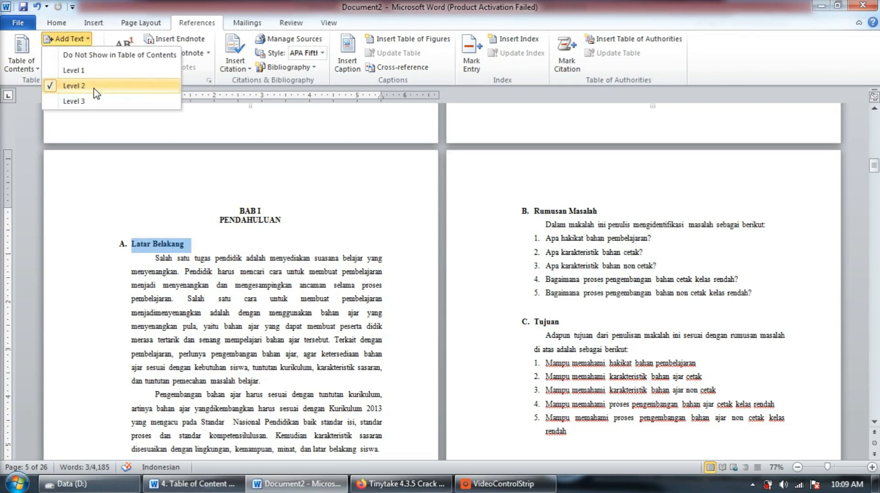
pyautogui.click(94, 87)
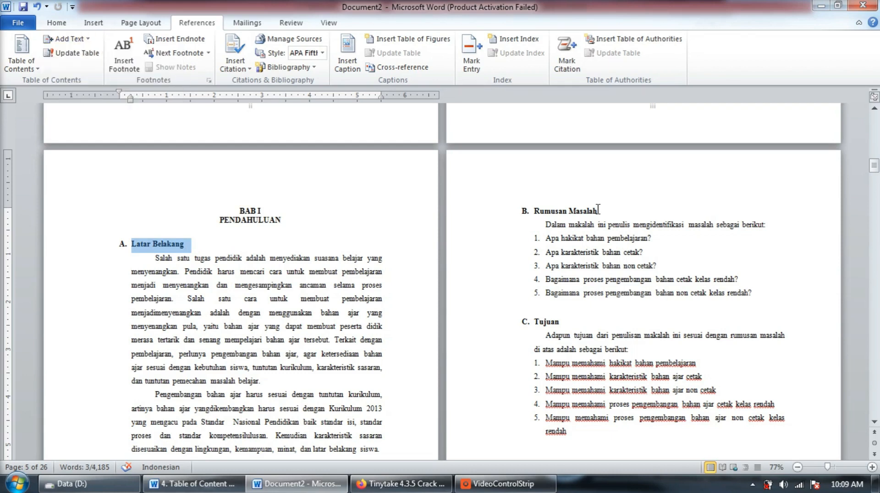
# Step: Assign table-of-contents Level 2 to the Rumusan Masalah and Tujuan headings of BAB I
pyautogui.moveTo(598, 210); pyautogui.dragTo(534, 211)
pyautogui.click(67, 38)
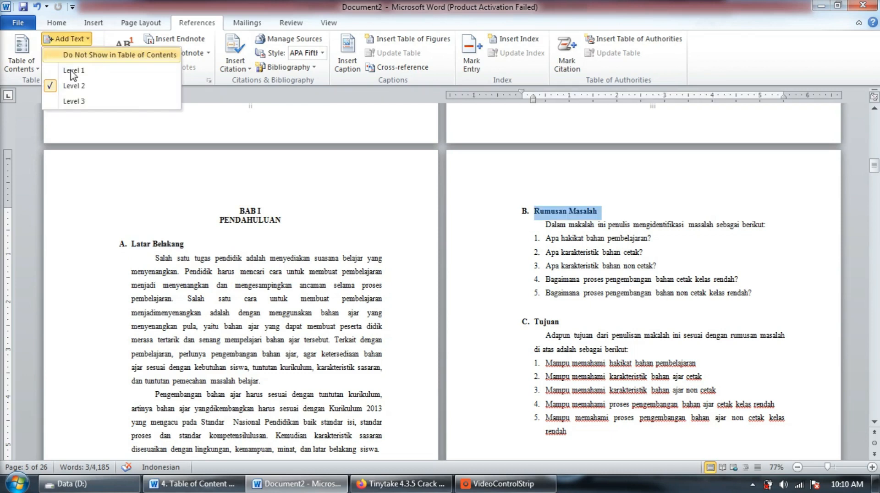
pyautogui.click(72, 71)
pyautogui.moveTo(565, 322); pyautogui.dragTo(533, 323)
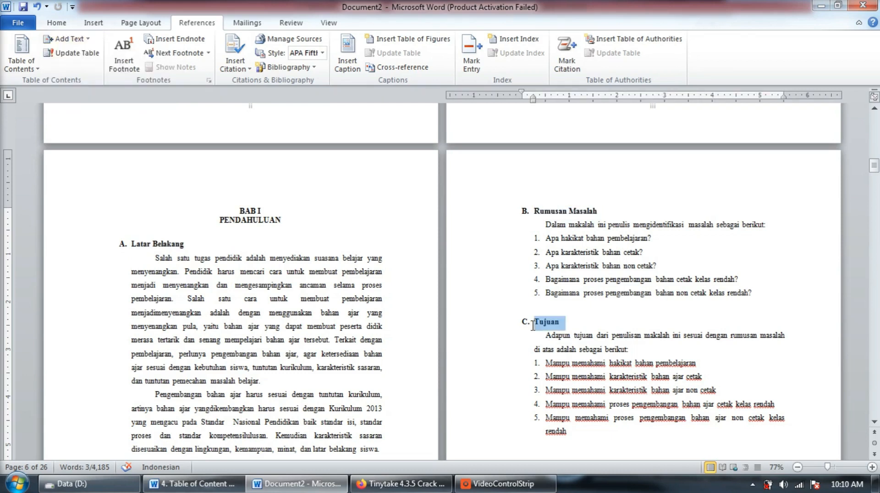
pyautogui.click(69, 39)
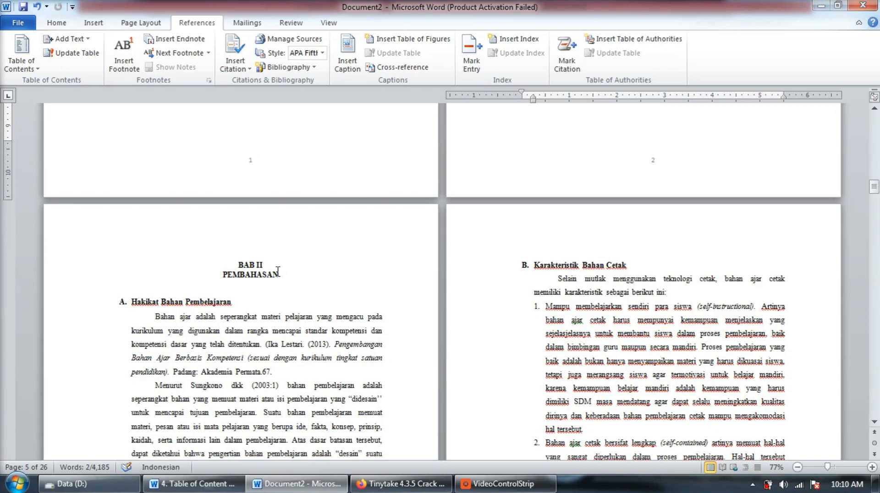
# Step: Try to assign Level 2 to the Hakikat Bahan Pembelajaran heading together with the blank line above it
pyautogui.moveTo(233, 302); pyautogui.dragTo(137, 293)
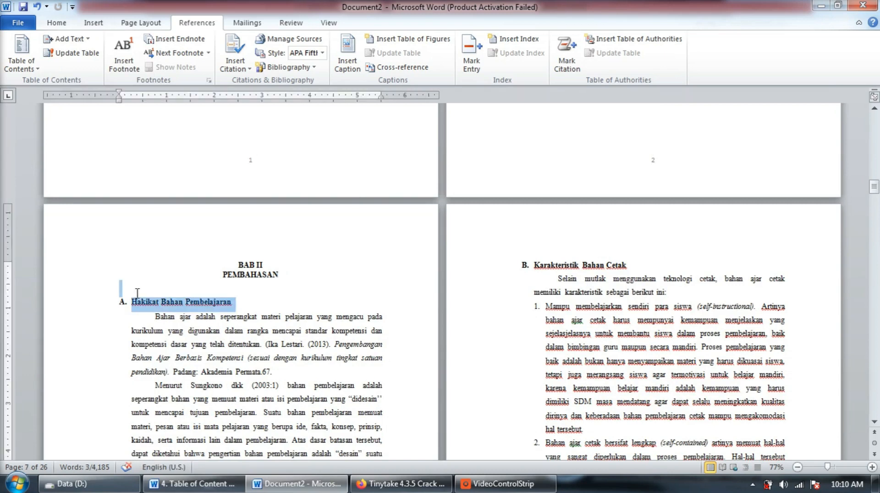
pyautogui.click(66, 38)
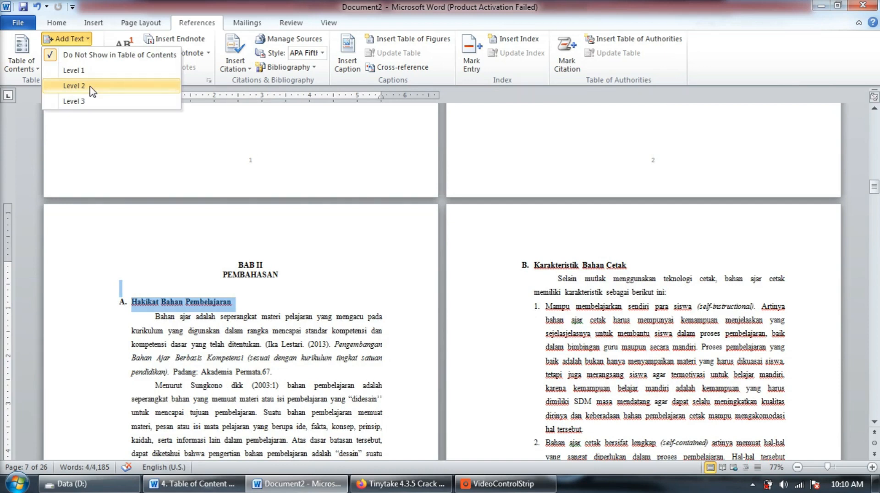
pyautogui.click(76, 85)
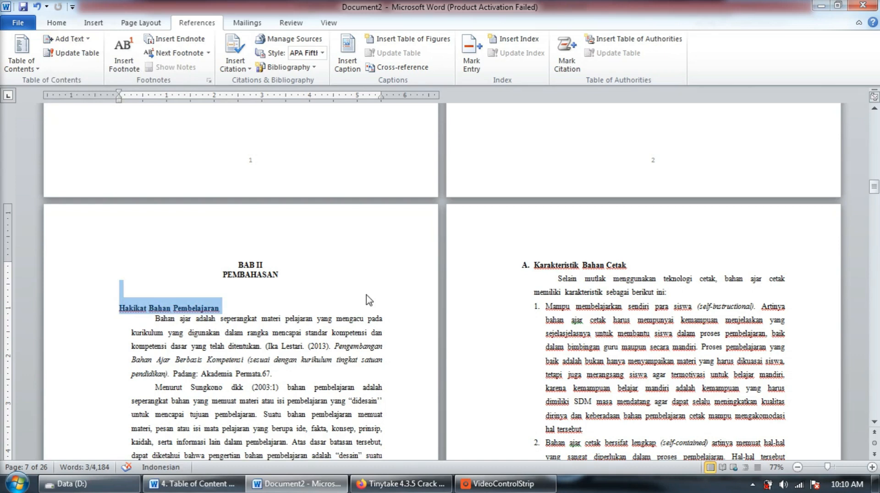
pyautogui.hotkey('ctrl', 'z')
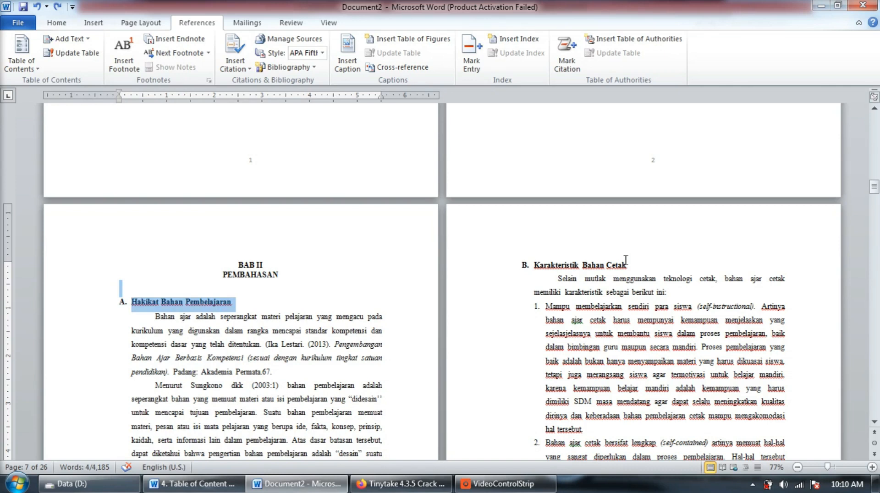
# Step: Assign table-of-contents Level 2 to the Karakteristik Bahan Cetak heading and Level 1 to DAFTAR PUSTAKA
pyautogui.tripleClick(625, 260)
pyautogui.click(90, 38)
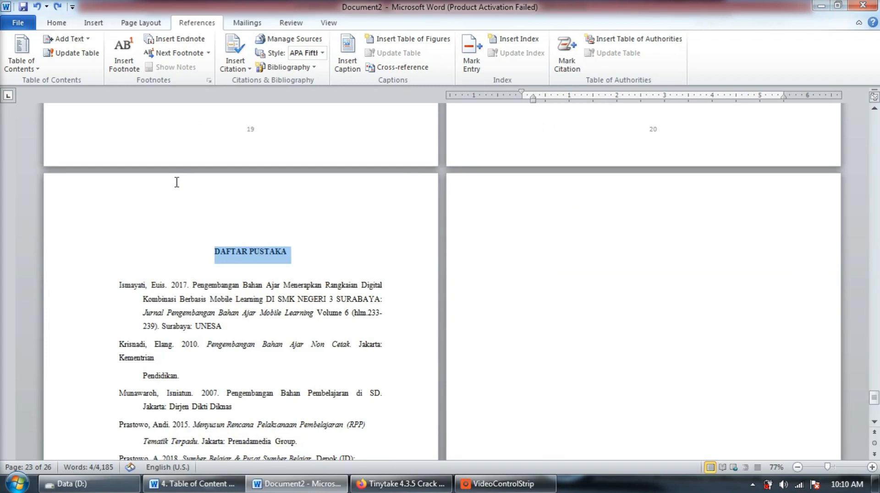
pyautogui.click(69, 39)
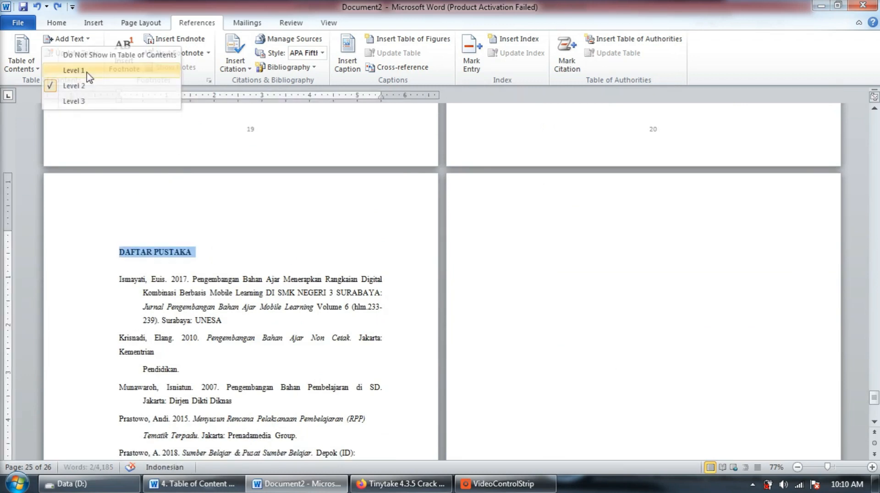
pyautogui.click(73, 70)
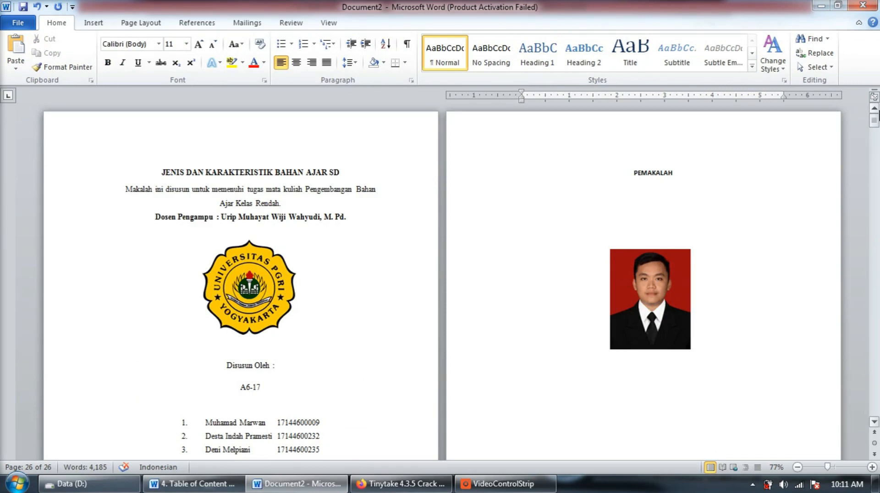
# Step: Insert the Automatic Table 1 table of contents below the DAFTAR ISI heading
pyautogui.scroll(-10, 583, 262)
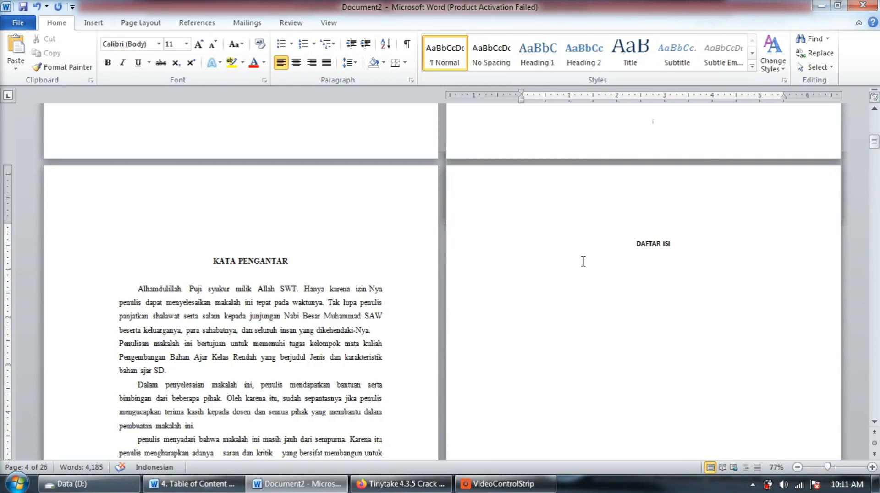
pyautogui.click(197, 23)
pyautogui.click(21, 53)
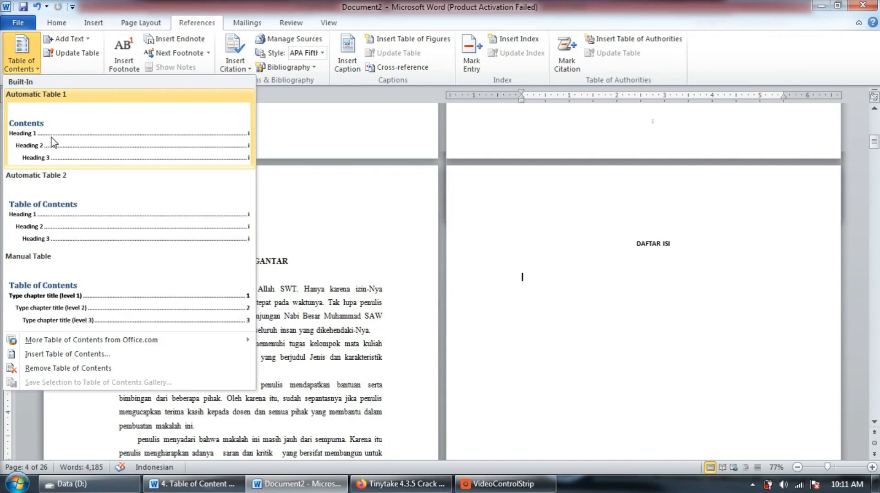
pyautogui.click(52, 142)
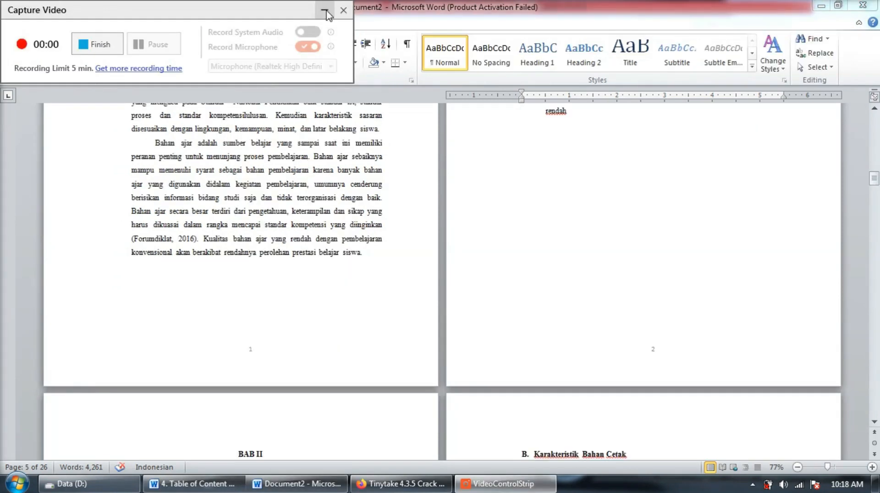
# Step: Review the table of contents under DAFTAR ISI against the headings and page numbers of the front matter and chapter pages
pyautogui.click(324, 11)
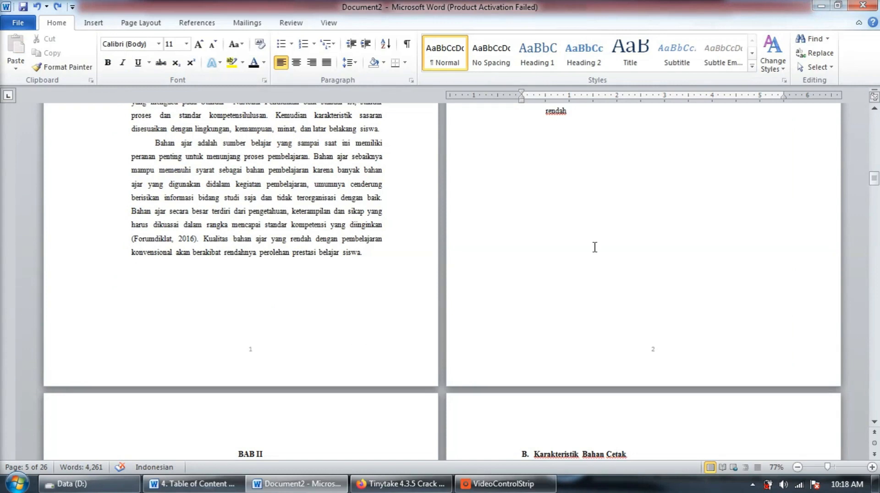
pyautogui.scroll(7, 595, 247)
pyautogui.scroll(10, 589, 241)
pyautogui.click(601, 230)
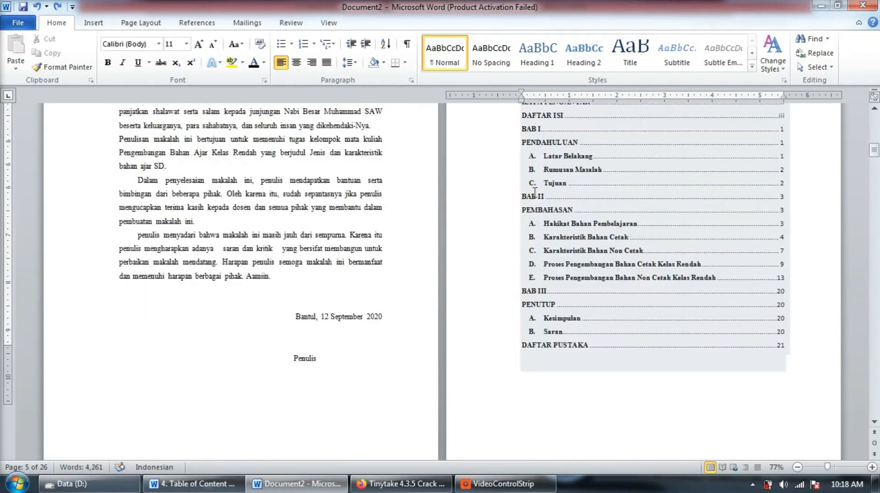
pyautogui.scroll(3, 534, 191)
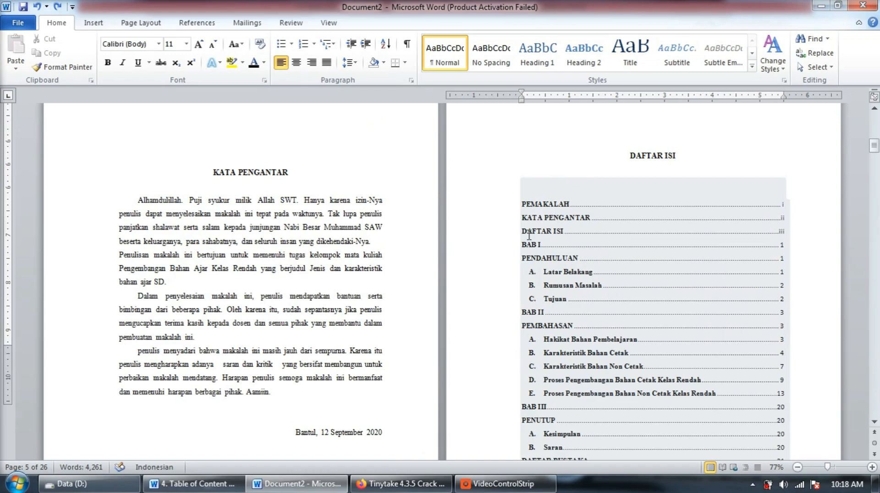
pyautogui.click(648, 199)
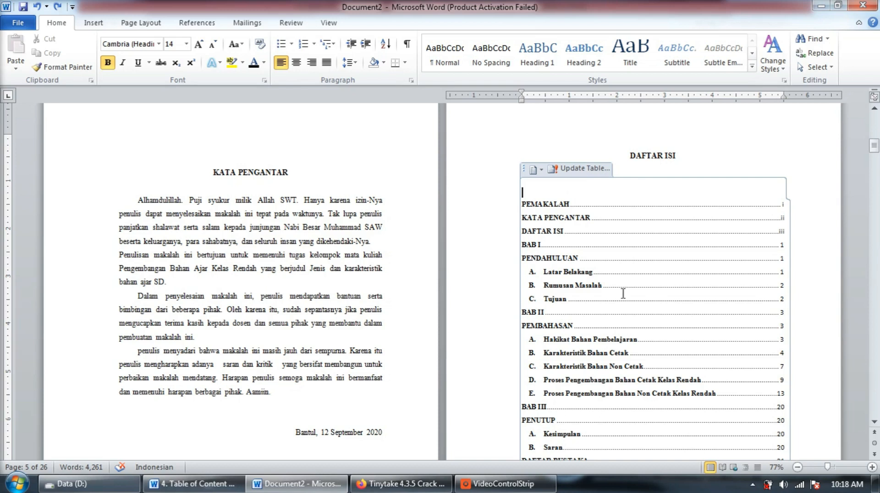
pyautogui.scroll(-3, 579, 312)
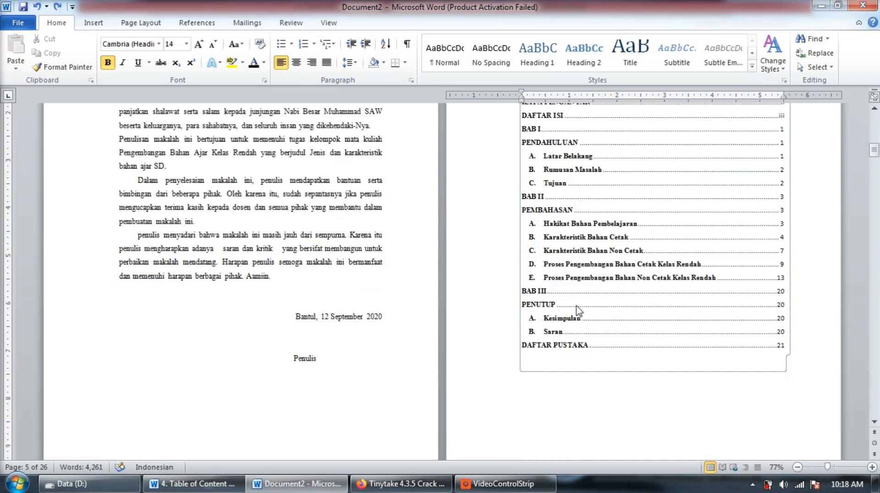
pyautogui.scroll(-7, 579, 310)
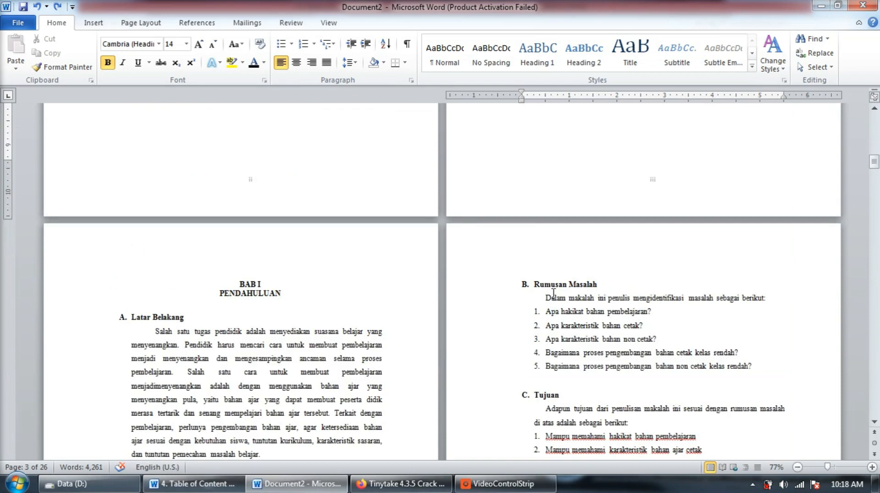
pyautogui.scroll(-9, 553, 294)
pyautogui.click(600, 309)
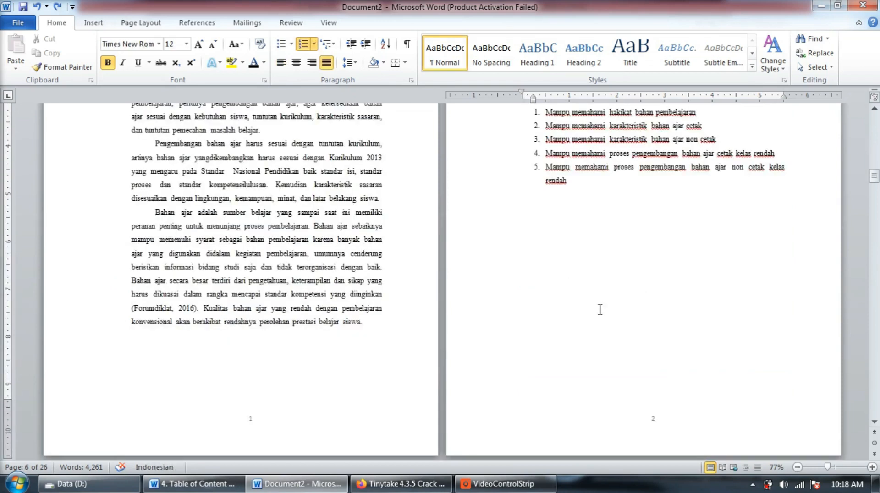
pyautogui.scroll(-3, 654, 331)
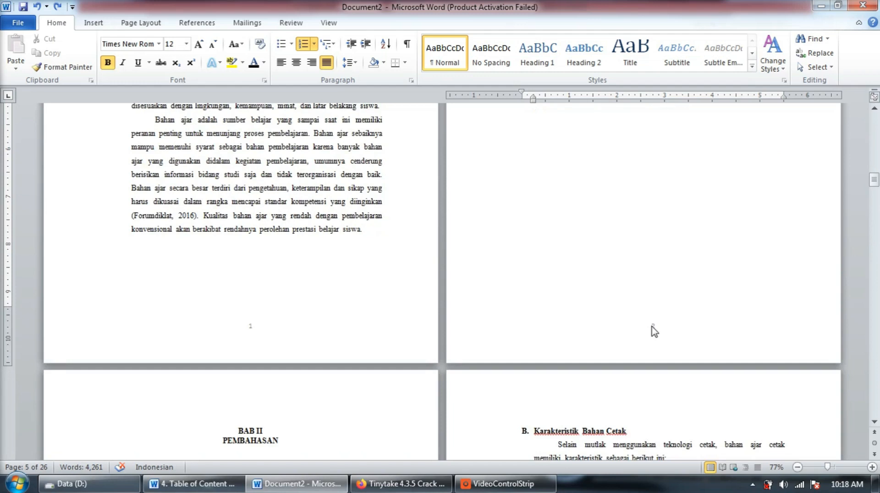
pyautogui.scroll(10, 654, 331)
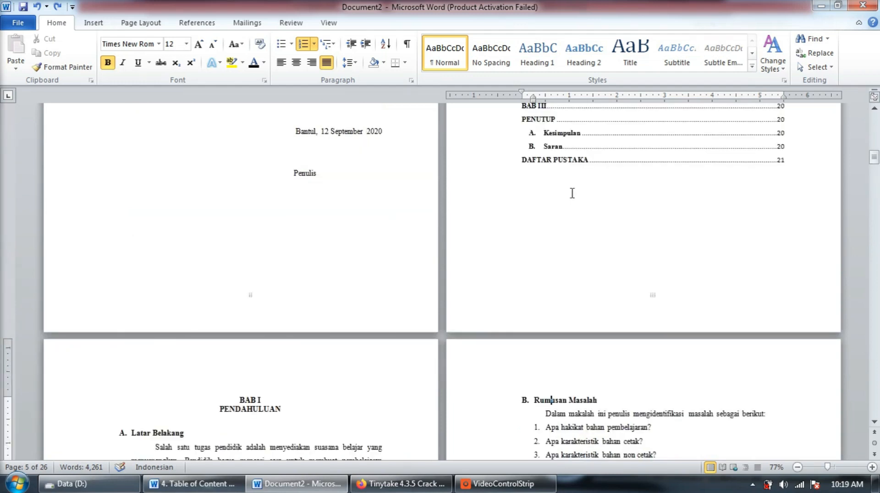
pyautogui.scroll(9, 576, 184)
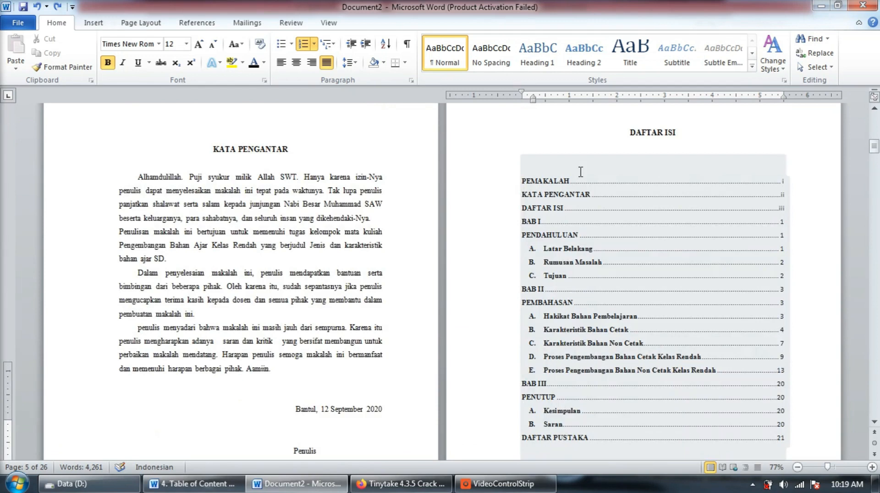
# Step: Place the cursor in the table of contents and show the Navigation Pane
pyautogui.click(581, 172)
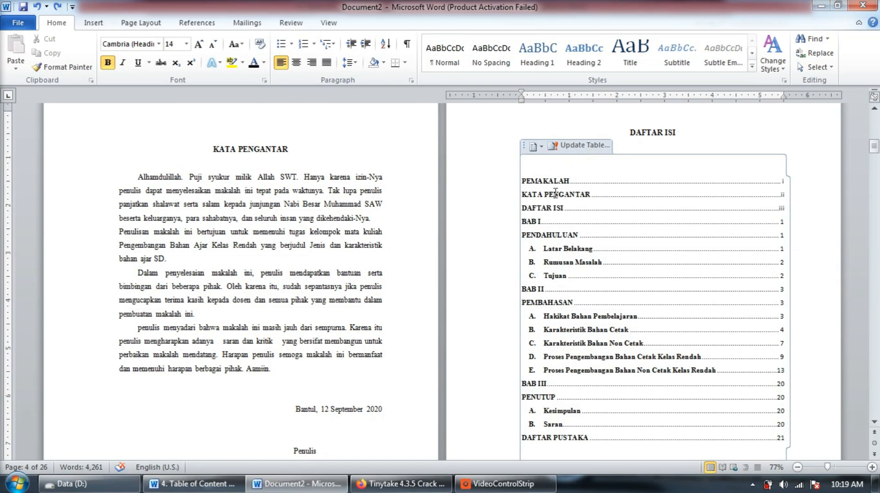
pyautogui.click(328, 23)
pyautogui.click(213, 69)
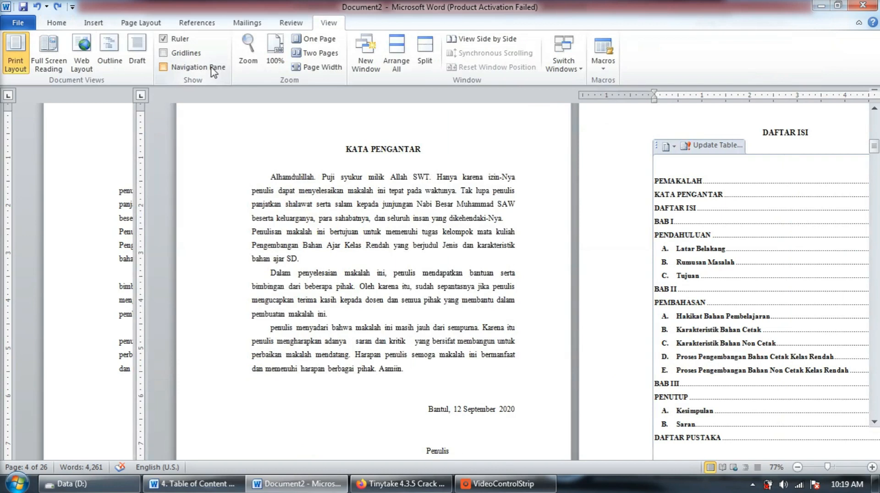